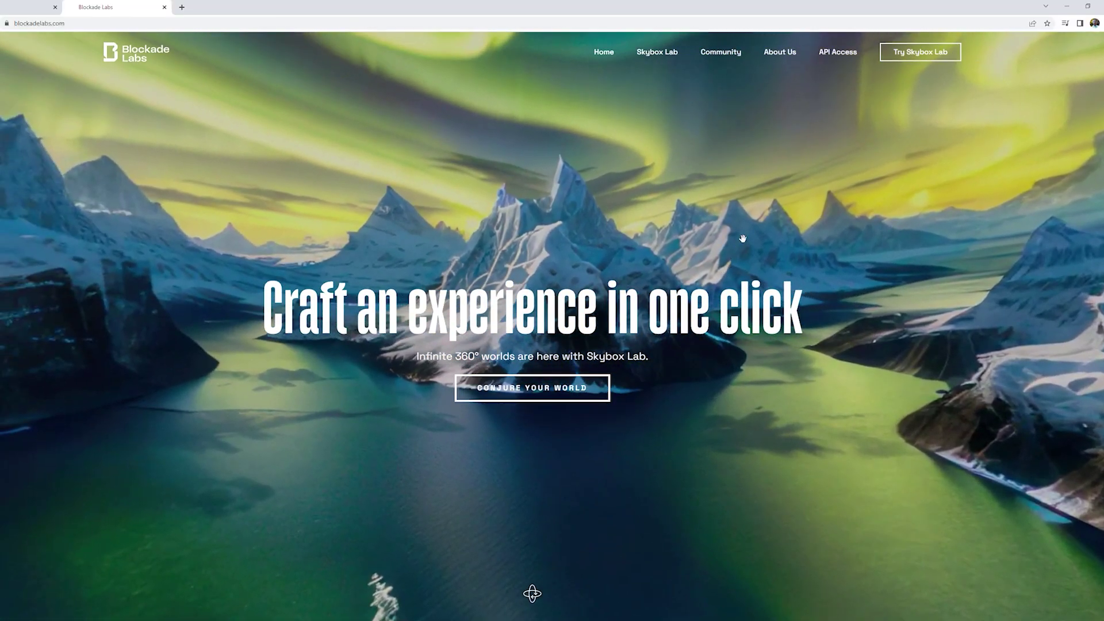
# Enter the prompt 'Desert sand flat empty in the night' and choose Anime Art Style.
pyautogui.click(922, 53)
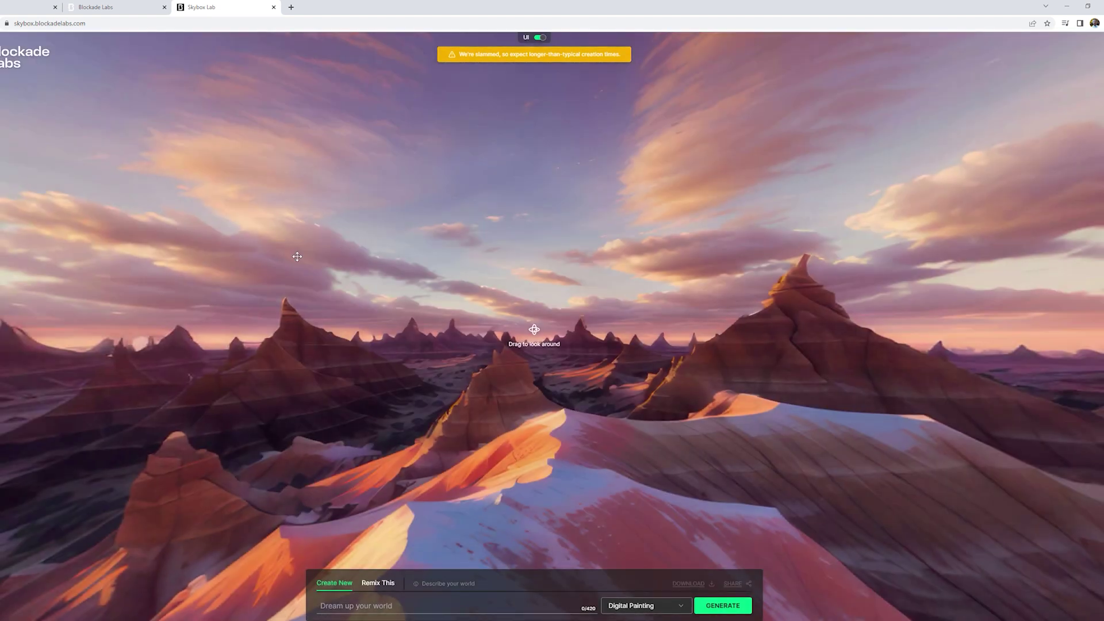
pyautogui.click(399, 605)
pyautogui.write('Desert sand flat empty in the night')
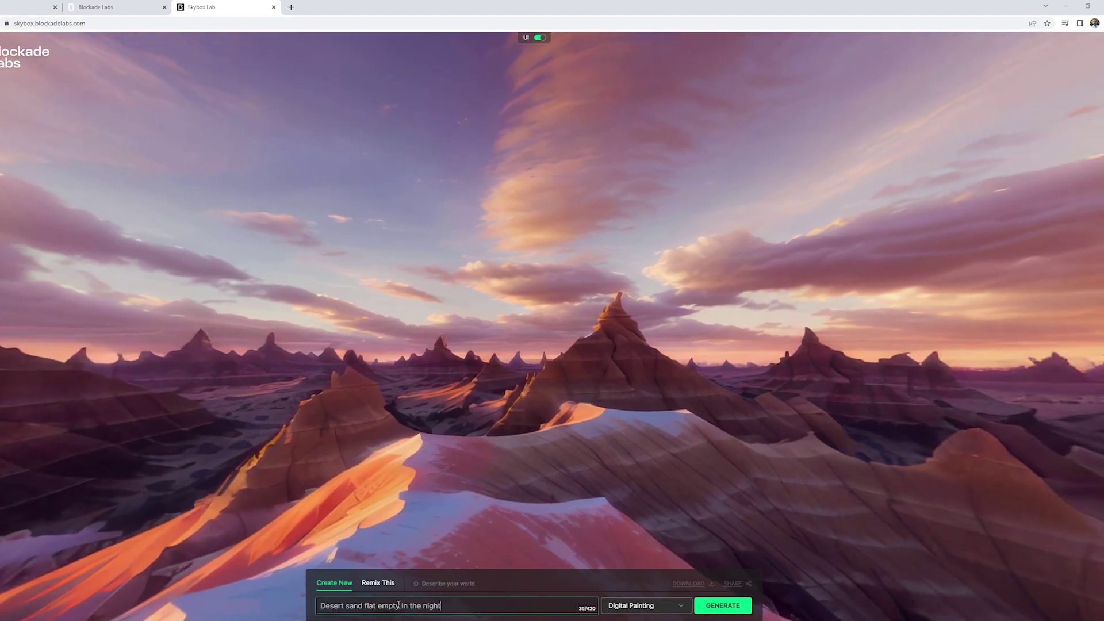
pyautogui.click(642, 606)
pyautogui.click(643, 406)
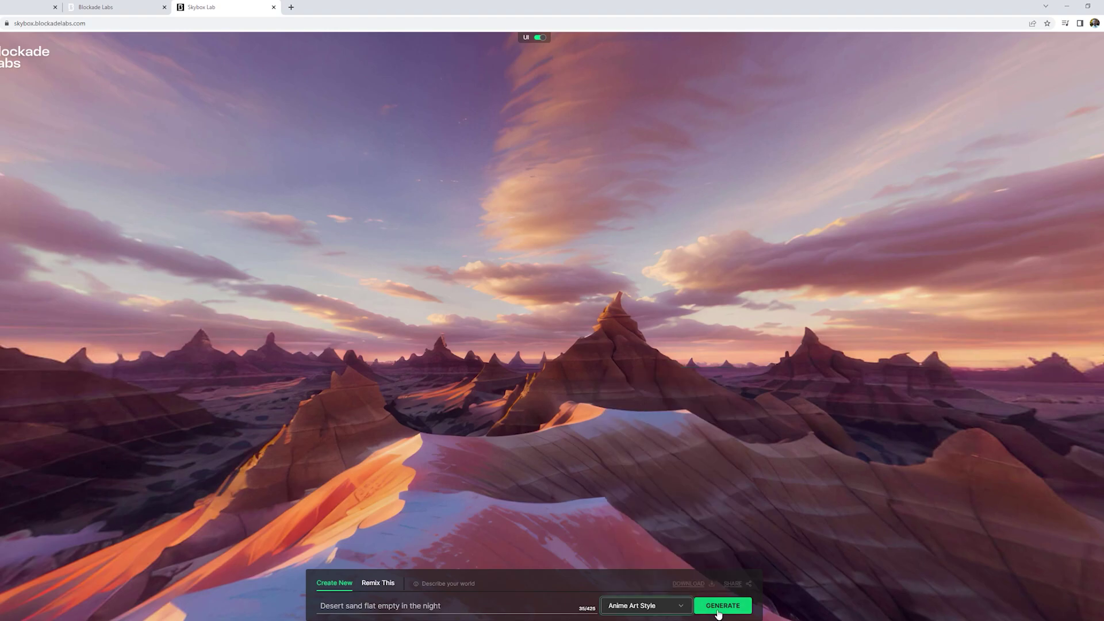
# Look around the anime desert panorama, then generate the new skybox.
pyautogui.moveTo(554, 467)
pyautogui.mouseDown()
pyautogui.moveTo(493, 420)
pyautogui.moveTo(340, 377)
pyautogui.mouseUp()
pyautogui.moveTo(562, 424); pyautogui.dragTo(360, 422)
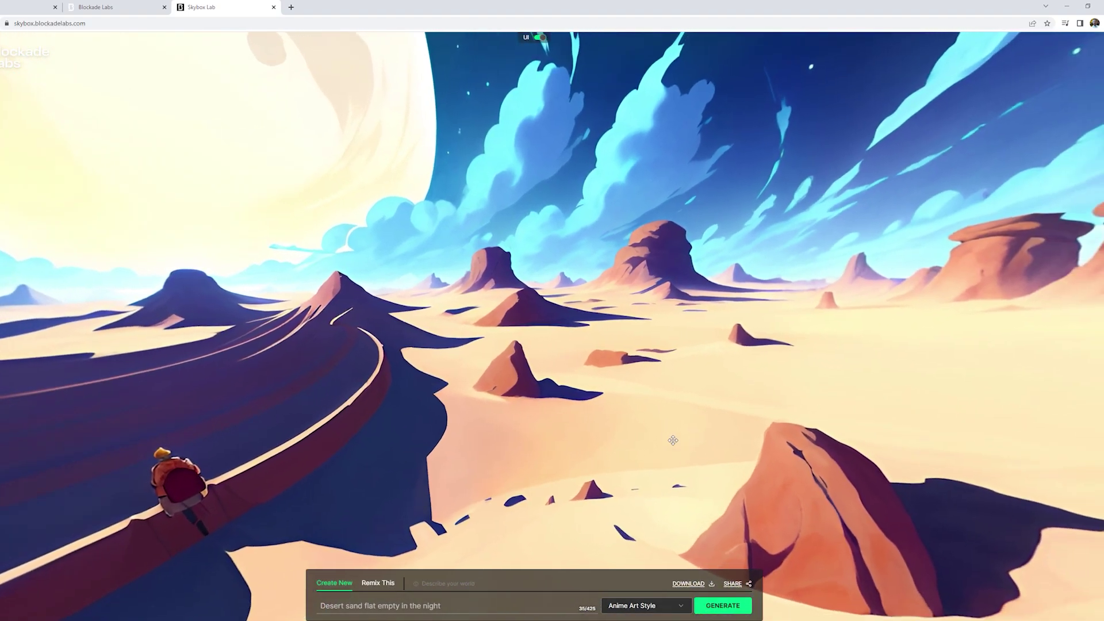
pyautogui.moveTo(695, 446); pyautogui.dragTo(398, 447)
pyautogui.moveTo(612, 448)
pyautogui.mouseDown()
pyautogui.moveTo(419, 443)
pyautogui.moveTo(458, 480)
pyautogui.moveTo(681, 483)
pyautogui.moveTo(533, 486)
pyautogui.moveTo(434, 455)
pyautogui.moveTo(599, 547)
pyautogui.mouseUp()
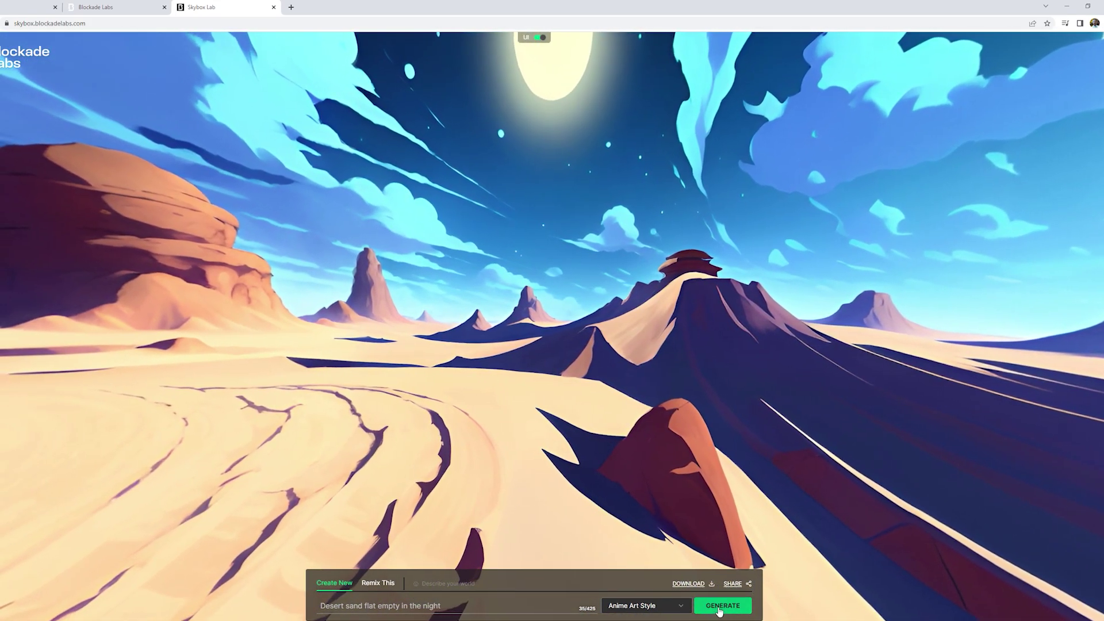
pyautogui.click(703, 601)
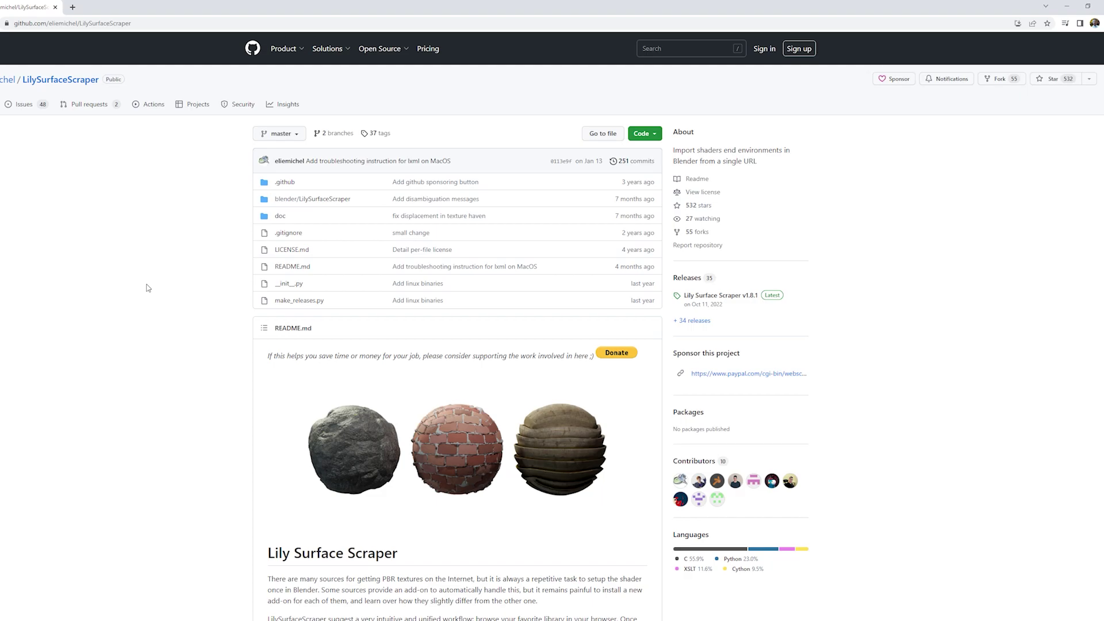
# Scroll the LilySurfaceScraper README down to its Installation, Preferences and Usage sections.
pyautogui.scroll(-2, 148, 289)
pyautogui.scroll(-2, 149, 287)
pyautogui.scroll(-2, 155, 291)
pyautogui.scroll(-3, 162, 296)
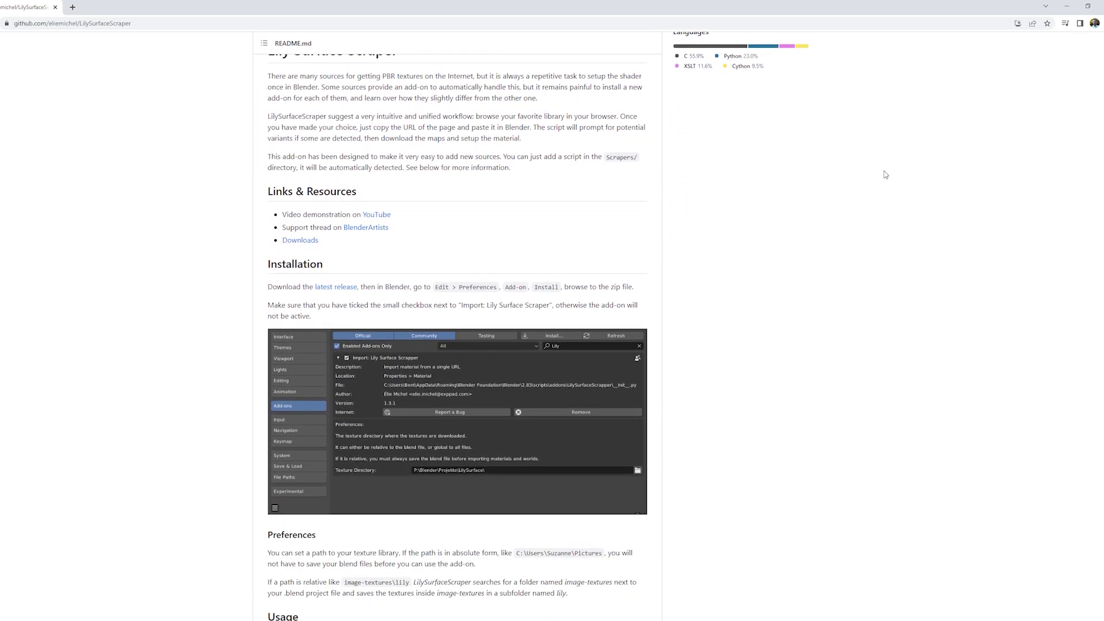
pyautogui.scroll(-1, 831, 205)
pyautogui.scroll(-2, 831, 205)
pyautogui.scroll(-2, 831, 205)
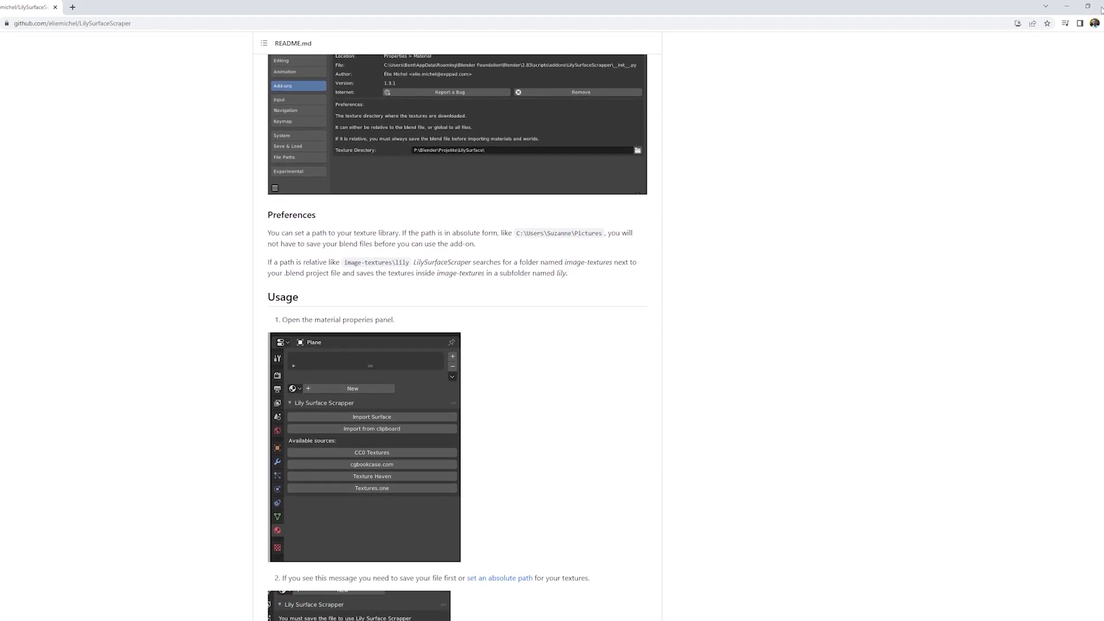
pyautogui.scroll(-1, 1005, 79)
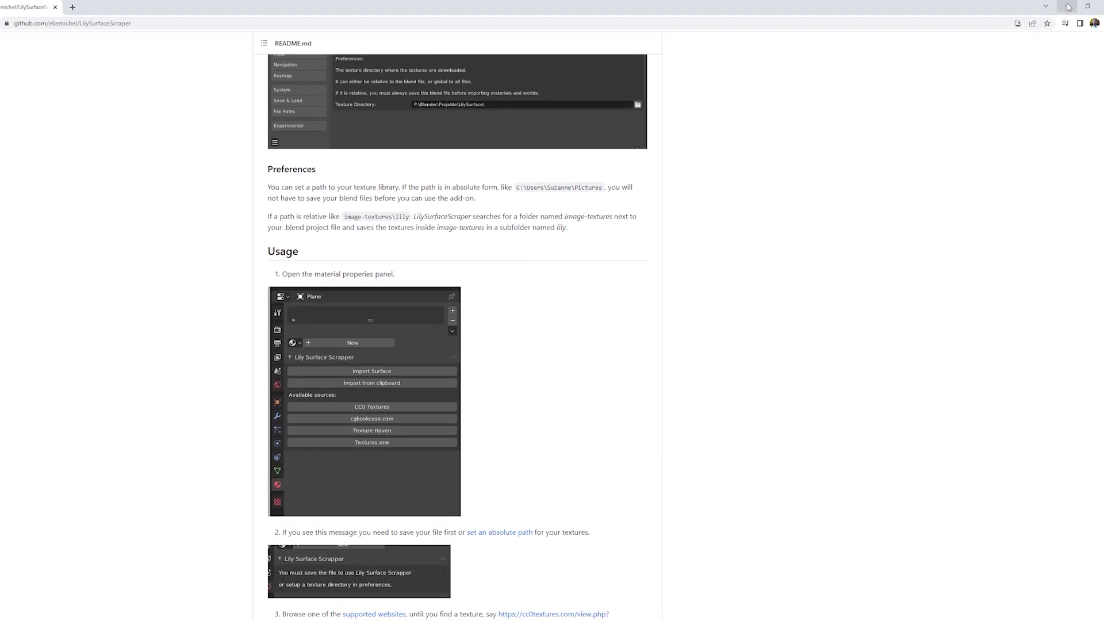
pyautogui.scroll(-1, 451, 358)
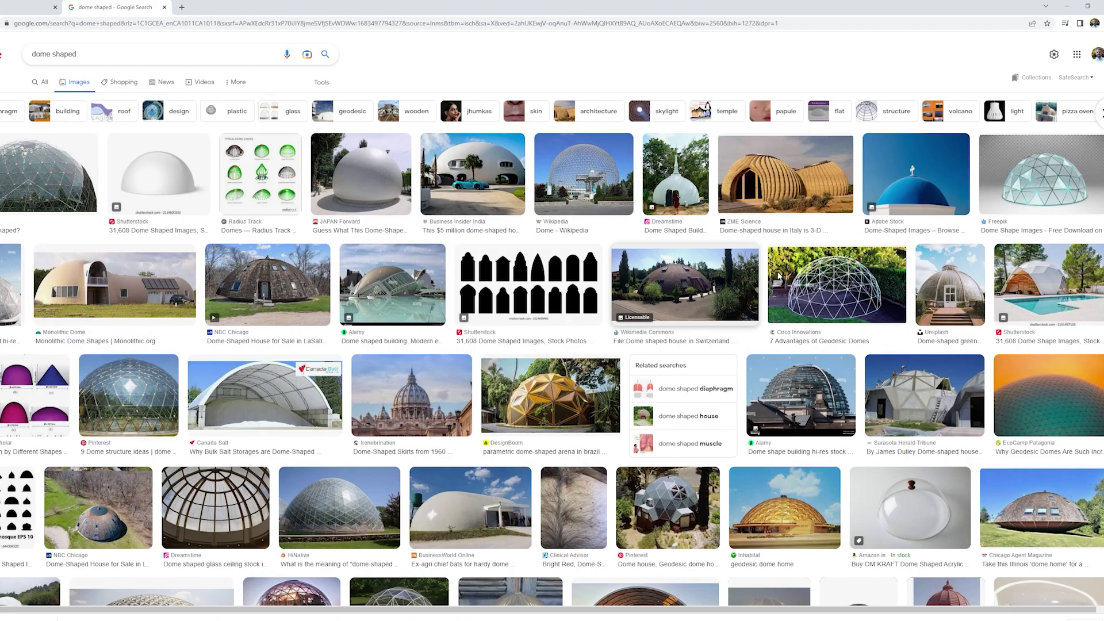
pyautogui.scroll(-1, 856, 299)
pyautogui.scroll(-2, 844, 278)
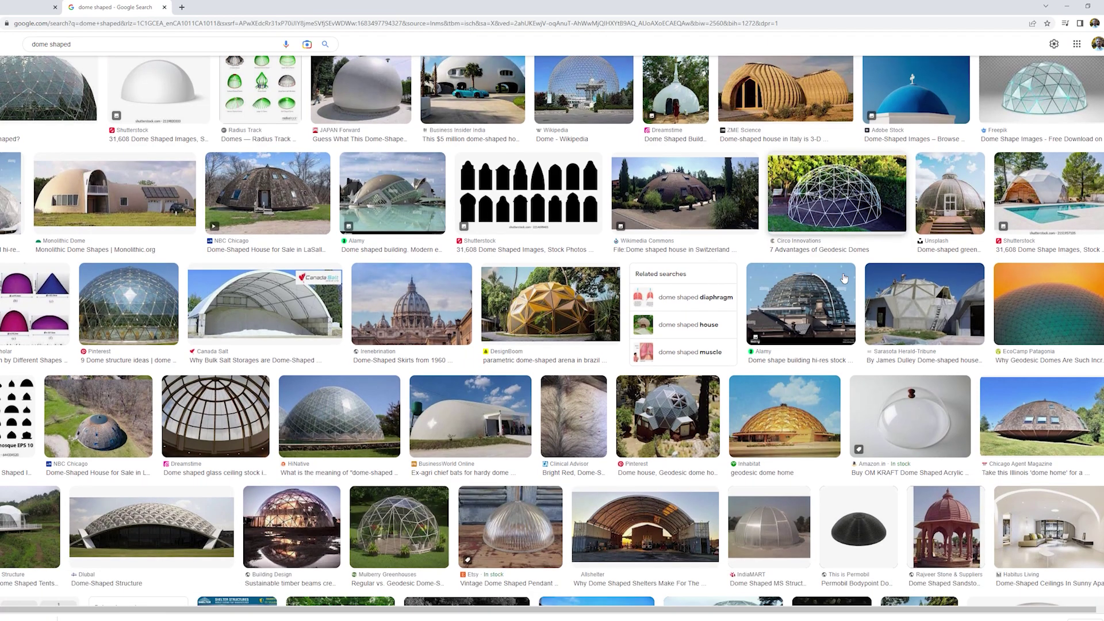
pyautogui.scroll(-1, 780, 265)
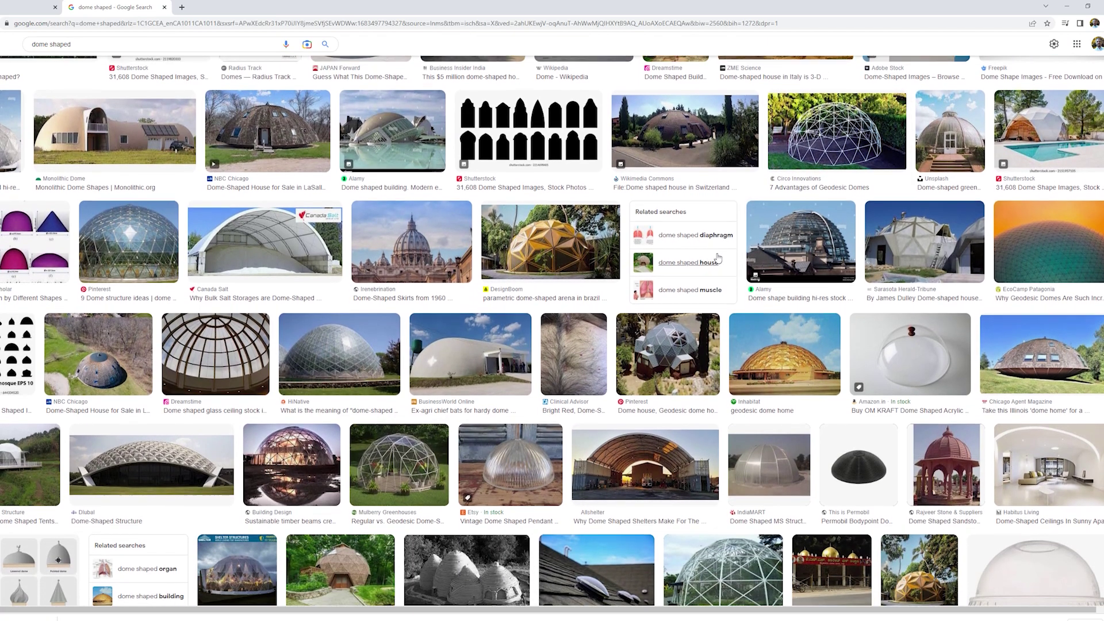
pyautogui.scroll(3, 257, 254)
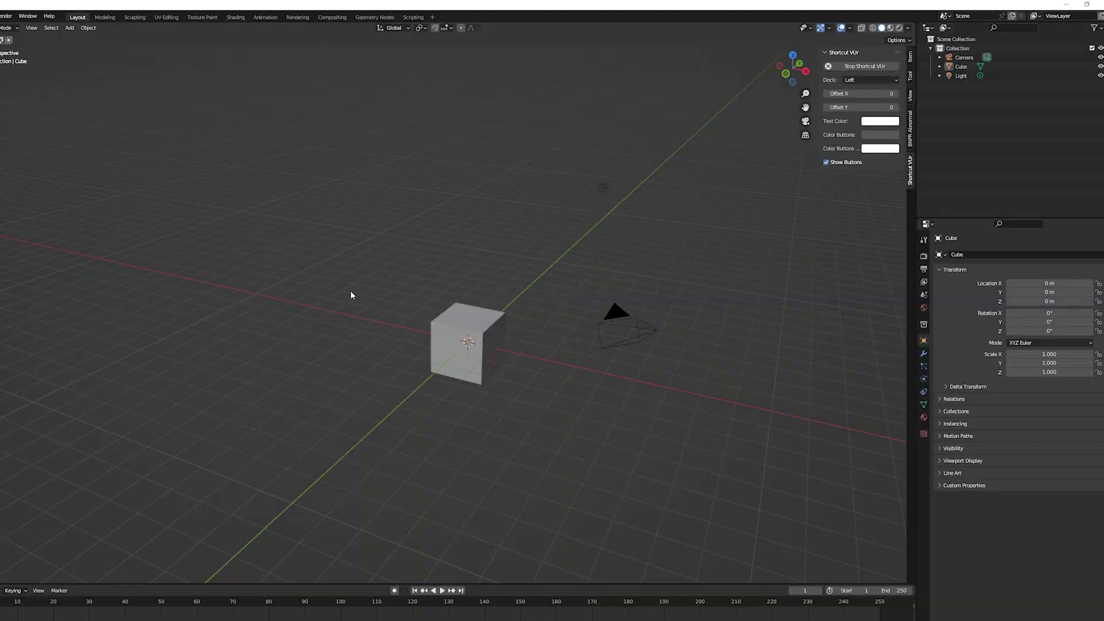
pyautogui.hotkey('shift', 'a')
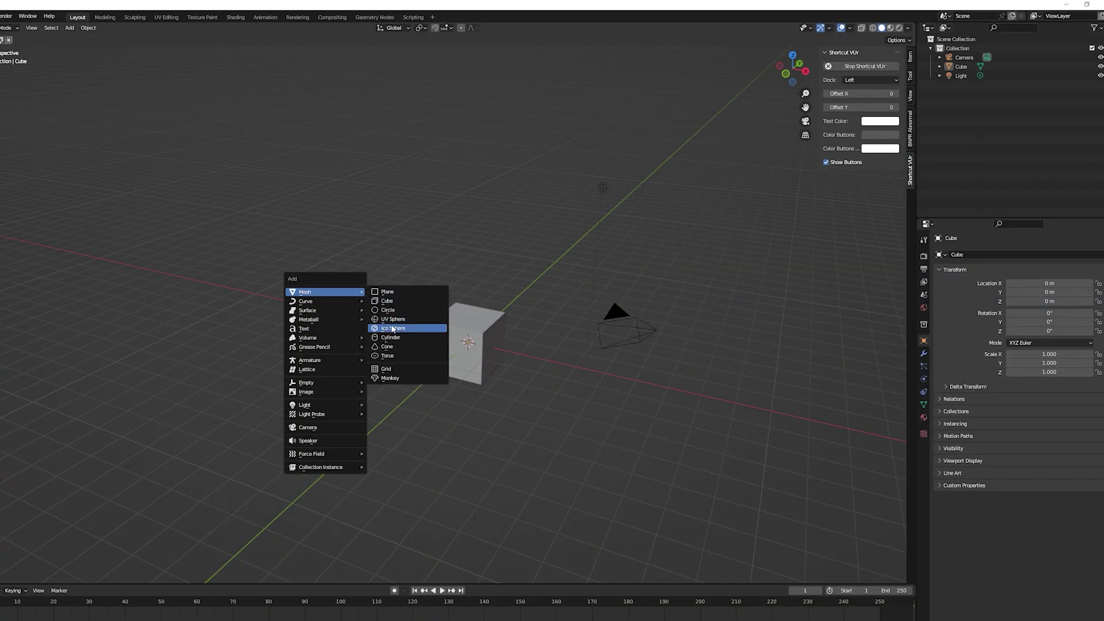
# Add a UV sphere and scale it up greatly.
pyautogui.click(395, 323)
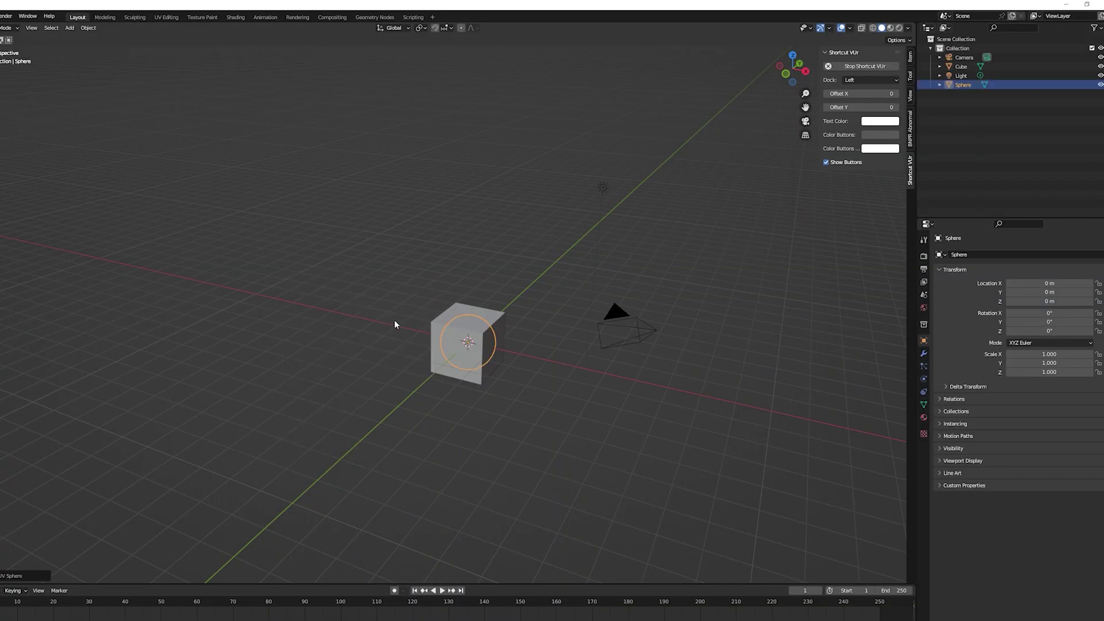
pyautogui.press('s')
pyautogui.click(636, 373)
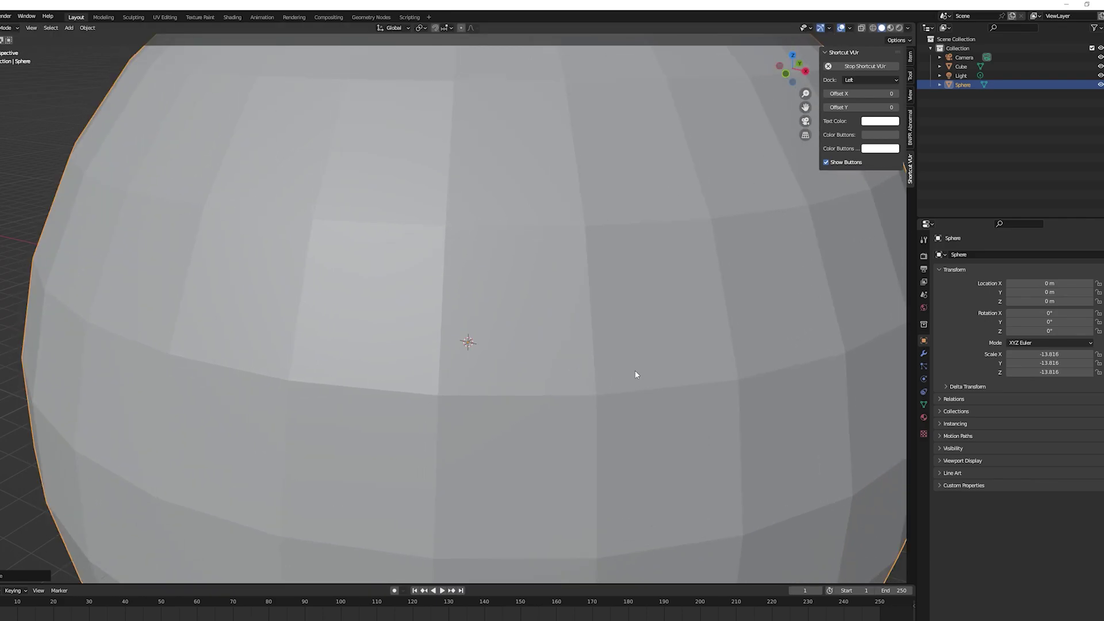
pyautogui.scroll(-12, 599, 371)
# In Edit Mode front view, select the top vertex and move it with proportional editing.
pyautogui.press('Tab')
pyautogui.press('KP_1')
pyautogui.click(414, 196)
pyautogui.press('g')
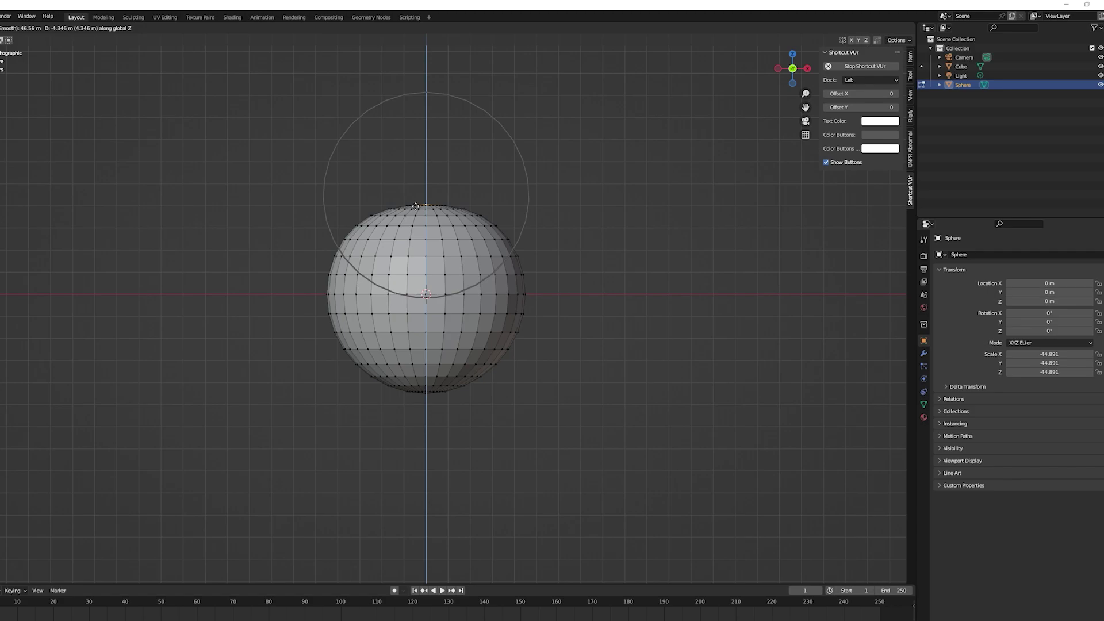
# Confirm the top-vertex move, reframe the sphere, and show the Transform Pivot Point options.
pyautogui.click(416, 206)
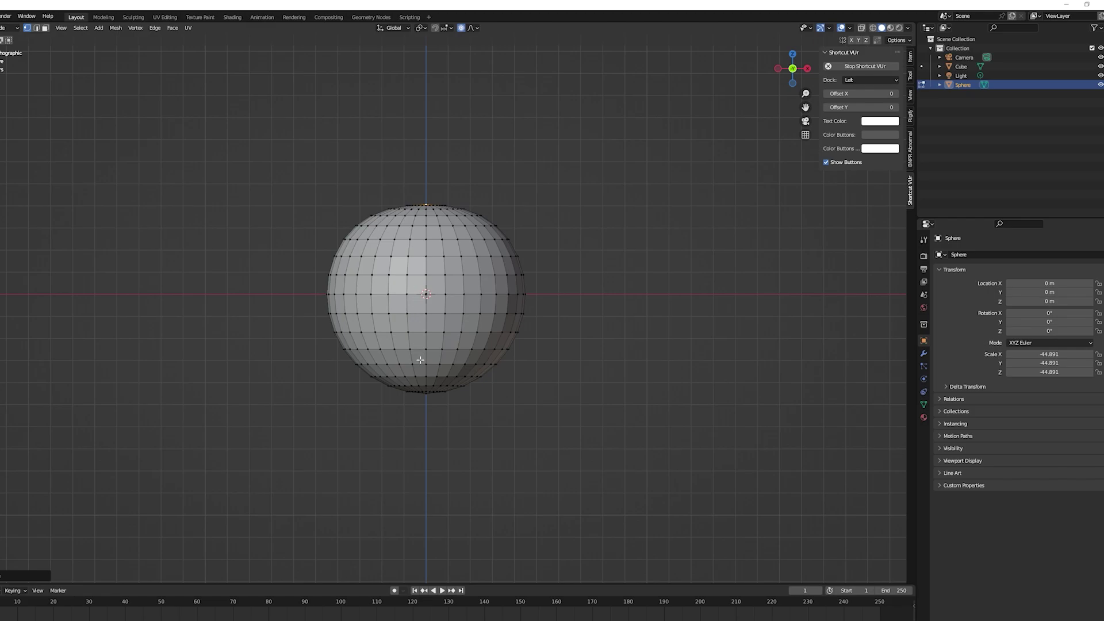
pyautogui.scroll(5, 428, 321)
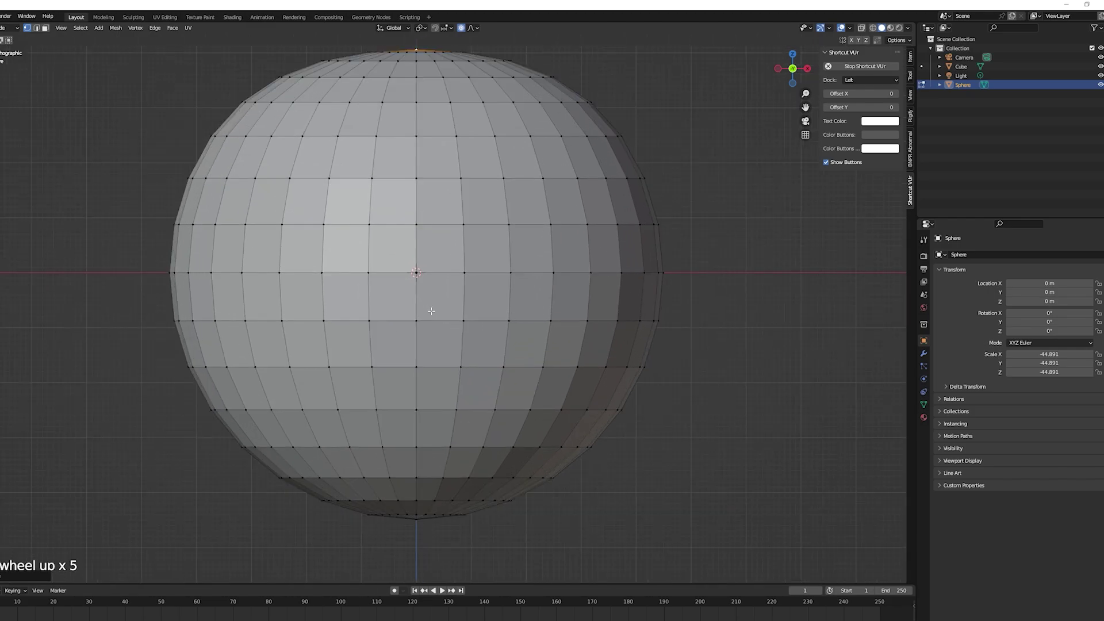
pyautogui.keyDown('shift'); pyautogui.moveTo(397, 356); pyautogui.dragTo(393, 323, button='middle'); pyautogui.keyUp('shift')
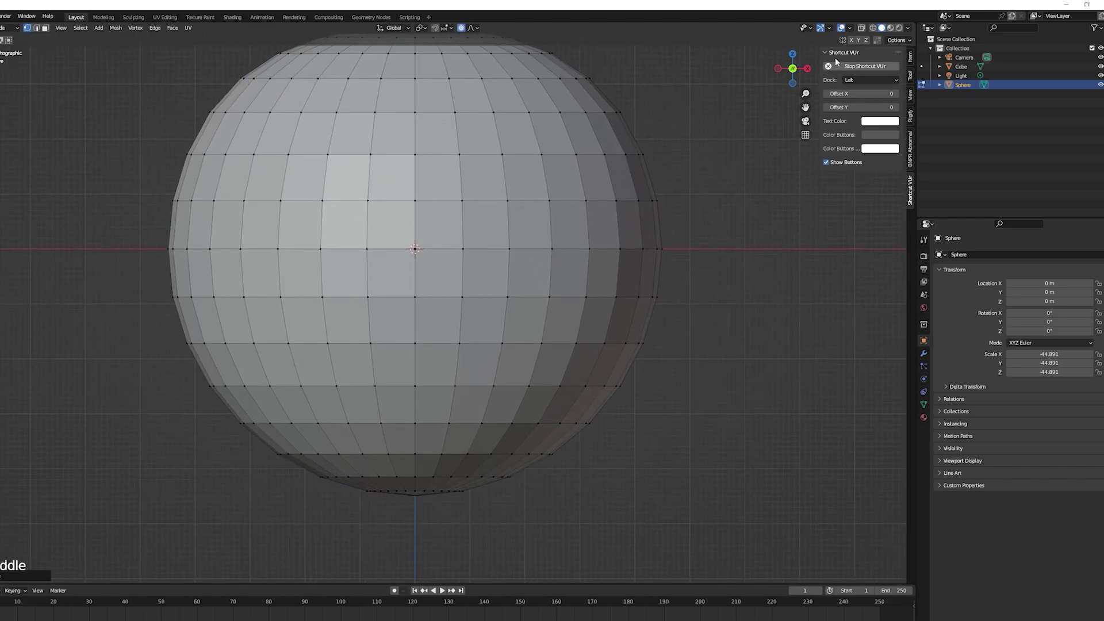
pyautogui.scroll(-1, 246, 242)
pyautogui.scroll(-1, 236, 264)
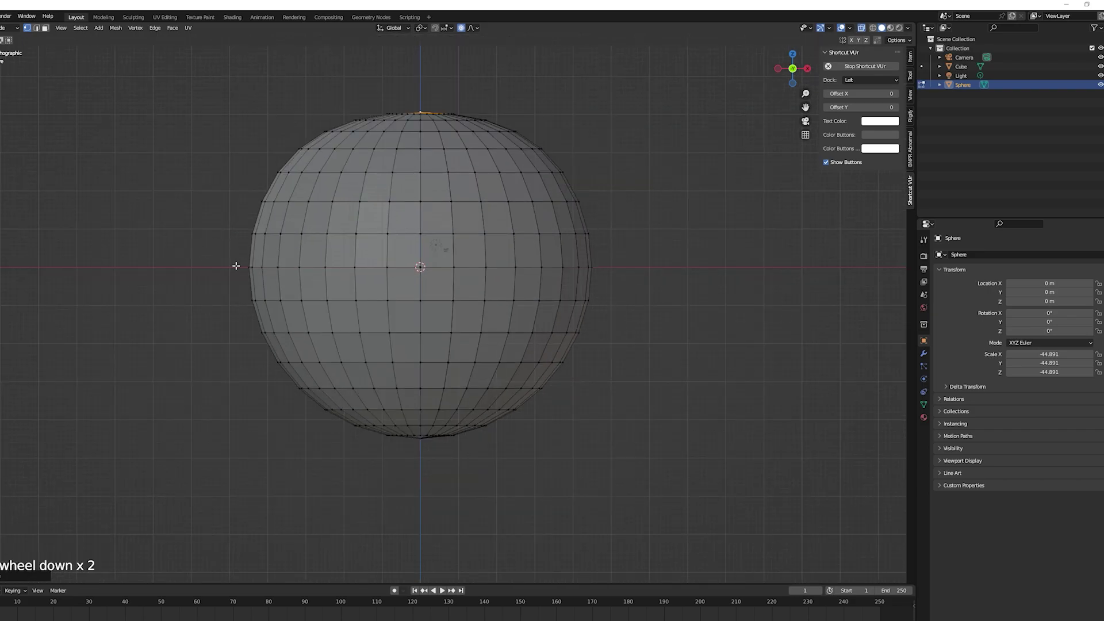
pyautogui.scroll(-1, 236, 264)
pyautogui.click(424, 27)
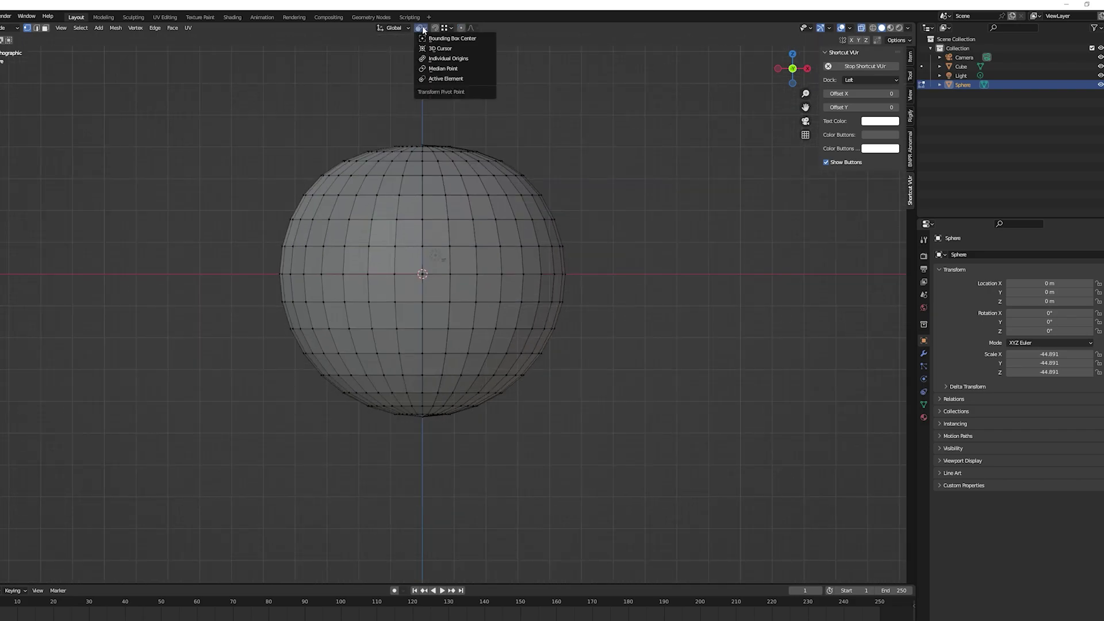
# With Active Element pivot, scale the sphere's lower half to 0 on Z, forming a flat-based dome.
pyautogui.click(444, 80)
pyautogui.moveTo(264, 267); pyautogui.dragTo(629, 451)
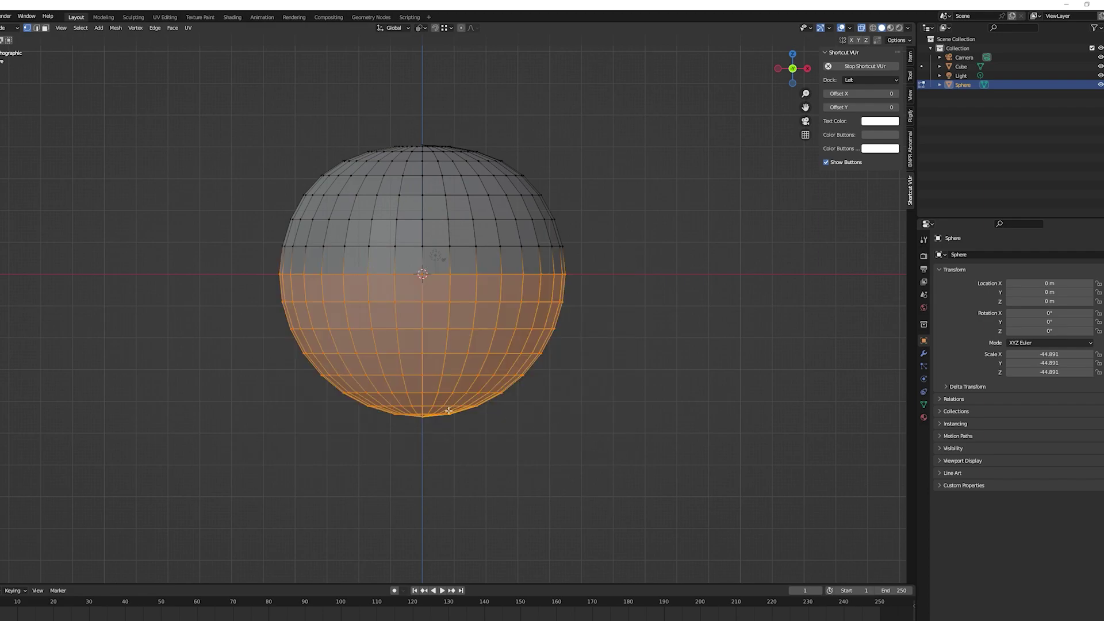
pyautogui.scroll(5, 430, 381)
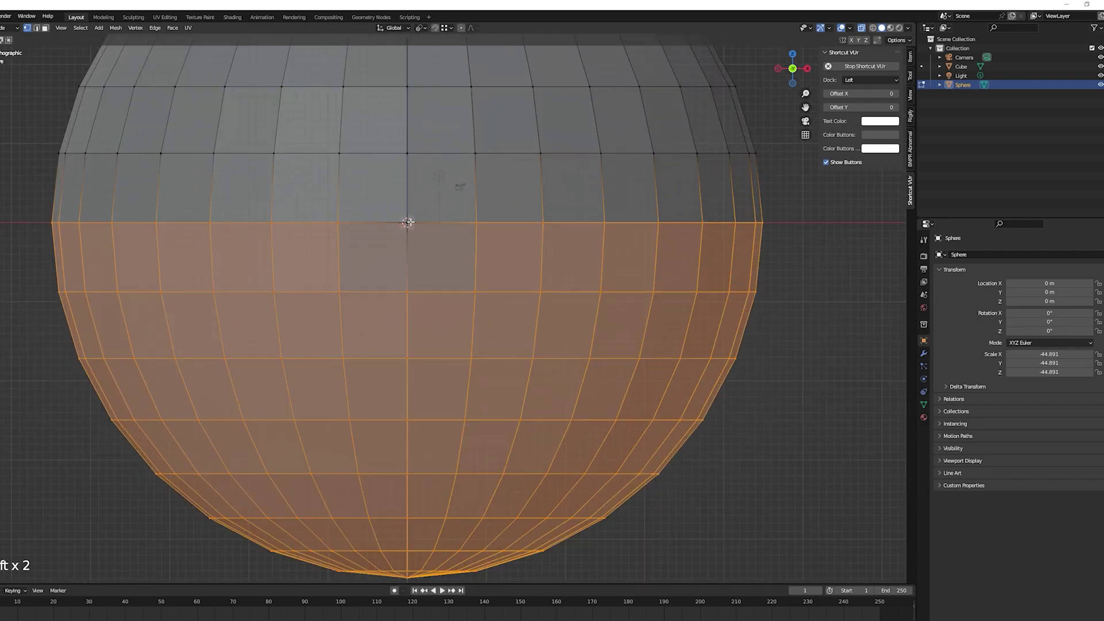
pyautogui.press('s')
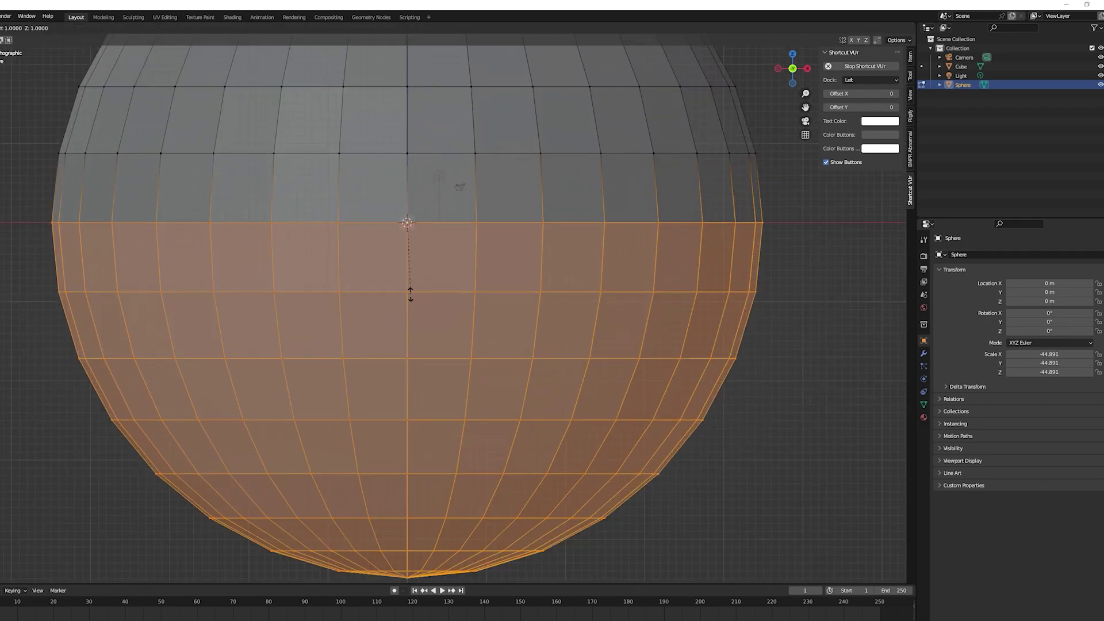
pyautogui.press('z')
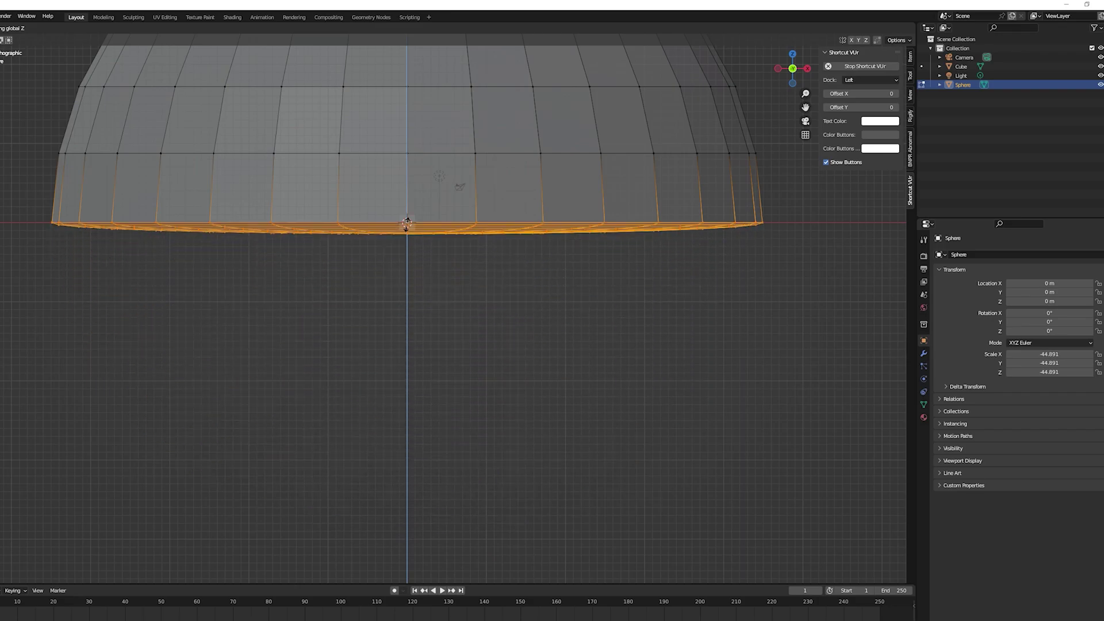
pyautogui.press('0')
pyautogui.click(407, 223)
pyautogui.moveTo(407, 223); pyautogui.dragTo(476, 271, button='middle')
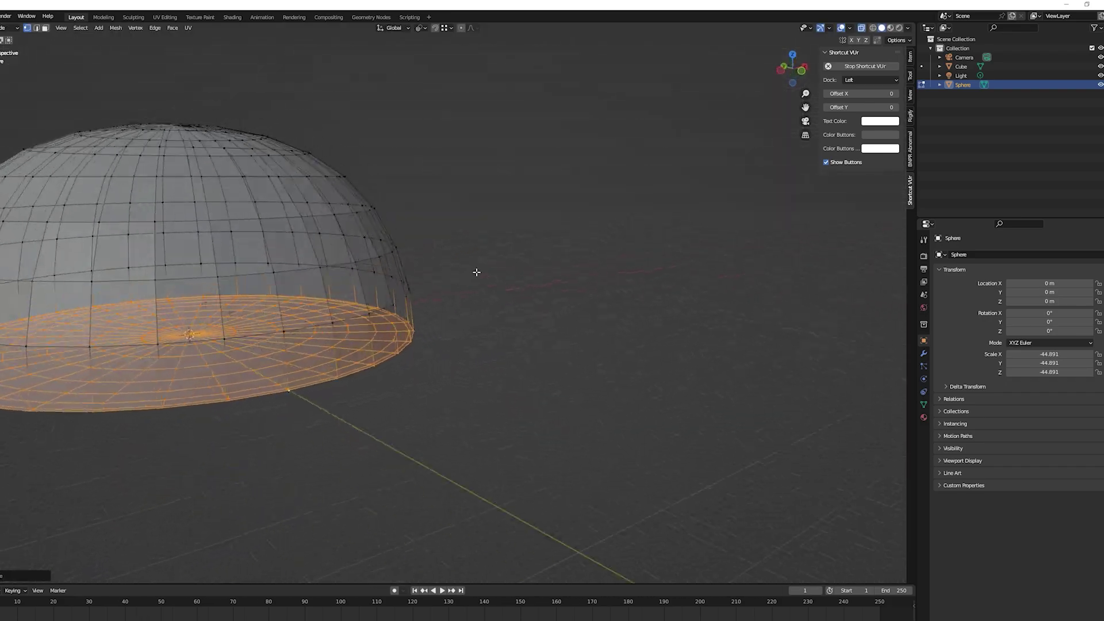
pyautogui.click(233, 17)
# Replace Principled BSDF with an Image Texture of the desert skybox linked to Surface.
pyautogui.press('x')
pyautogui.hotkey('shift', 'a')
pyautogui.write('image')
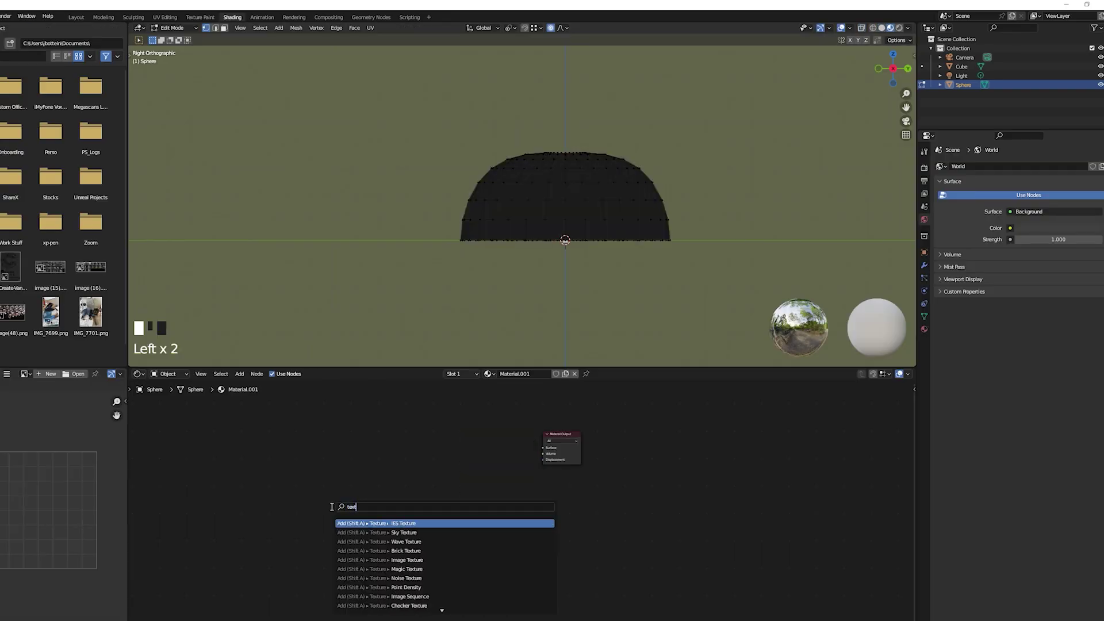
pyautogui.press('Return')
pyautogui.click(297, 412)
pyautogui.click(365, 467)
pyautogui.doubleClick(446, 246)
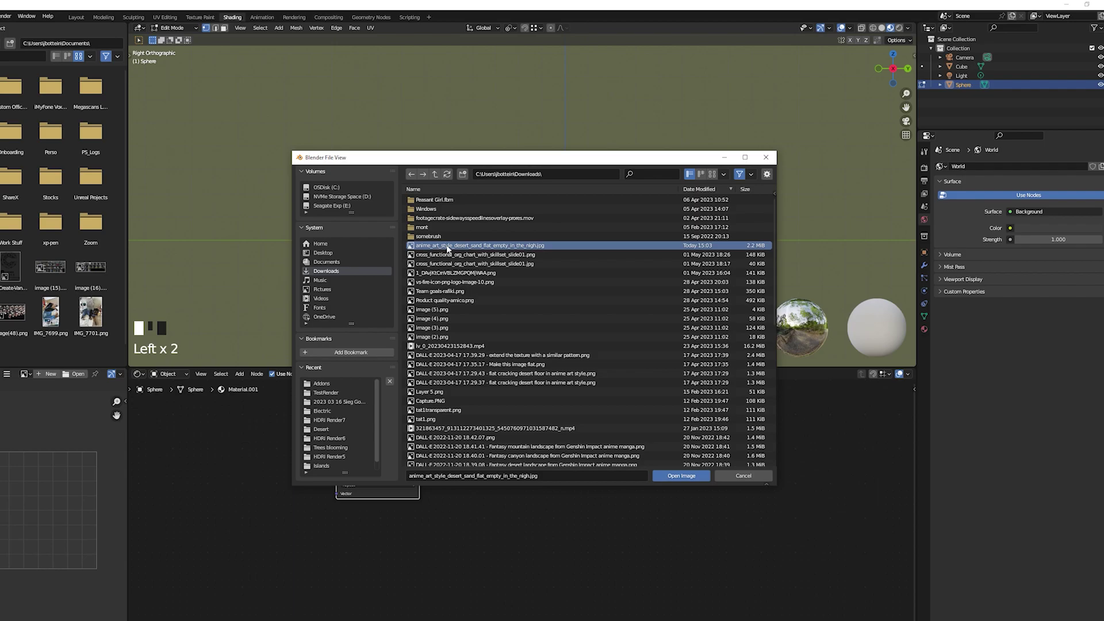
pyautogui.scroll(-1, 454, 552)
pyautogui.moveTo(427, 464); pyautogui.dragTo(588, 459)
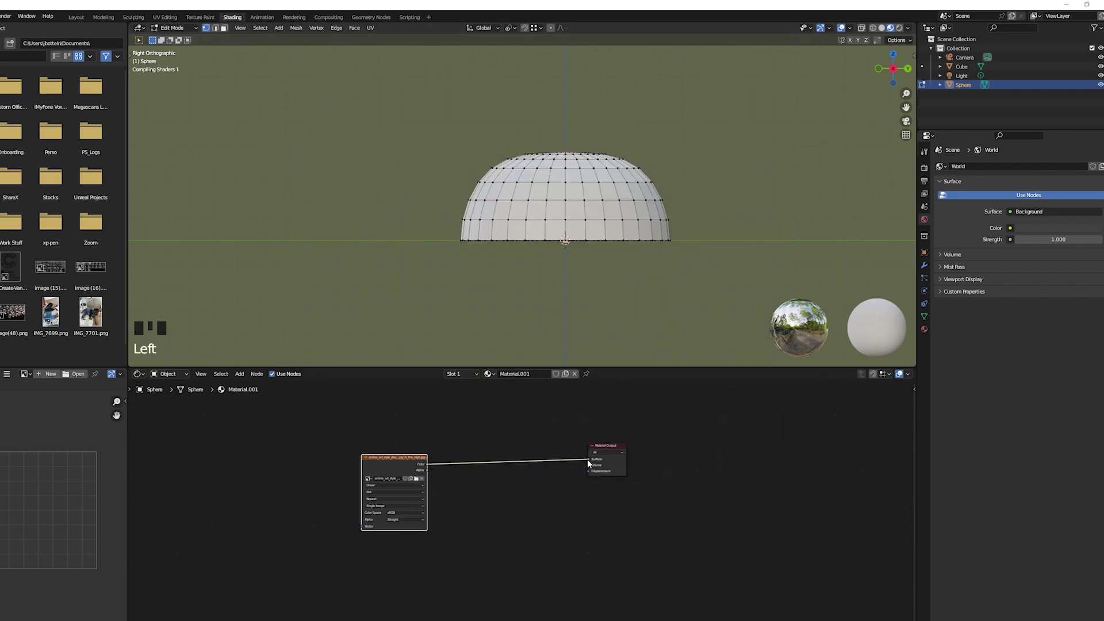
pyautogui.click(900, 29)
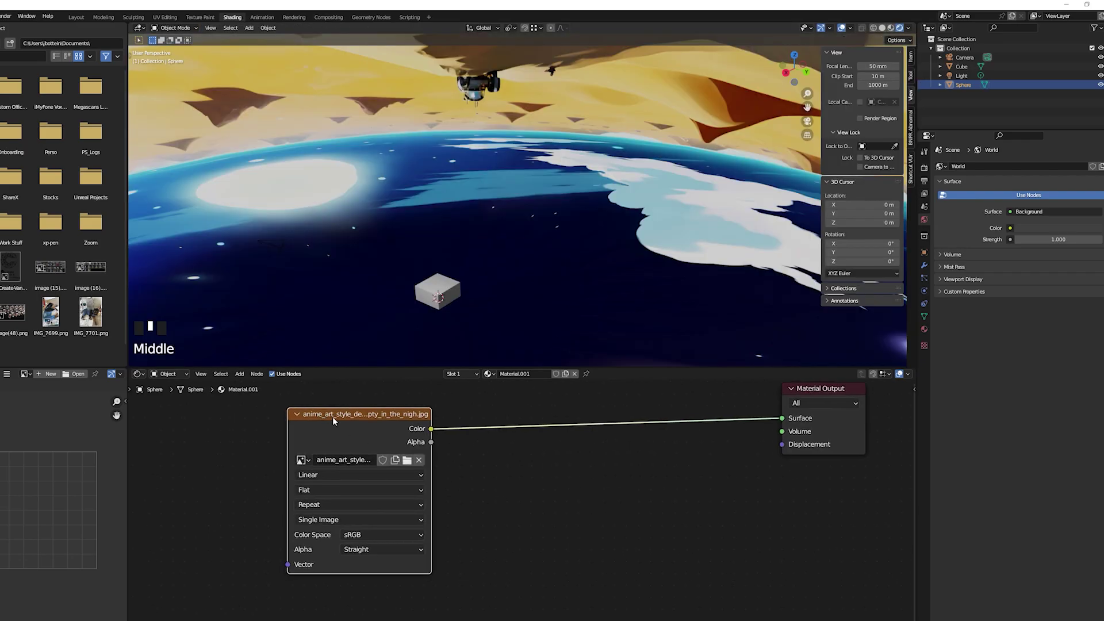
# Add mapping nodes with Ctrl+T and set Rotation X to 180° so the sky is upright.
pyautogui.hotkey('ctrl', 't')
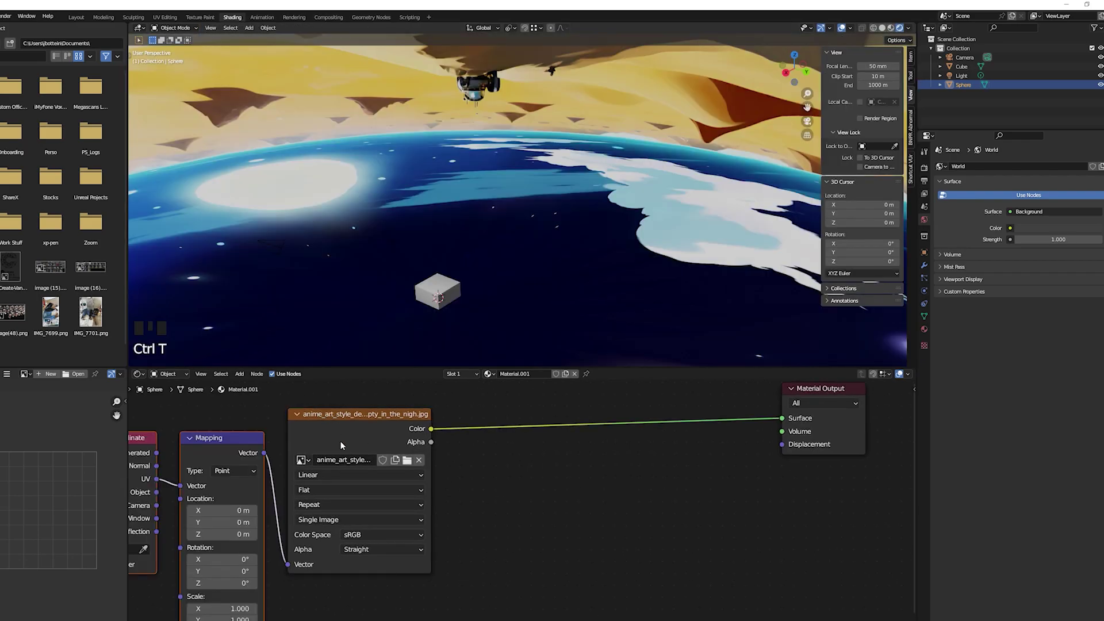
pyautogui.moveTo(364, 528)
pyautogui.mouseDown()
pyautogui.moveTo(397, 528)
pyautogui.moveTo(372, 529)
pyautogui.mouseUp()
pyautogui.click(365, 528)
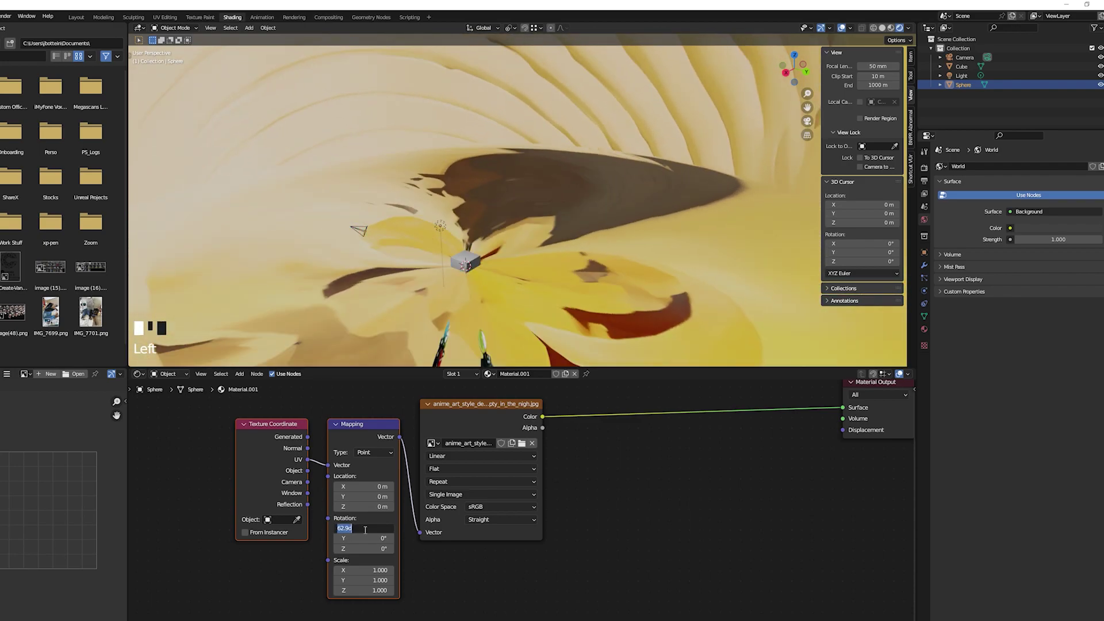
pyautogui.write('180')
pyautogui.click(365, 529)
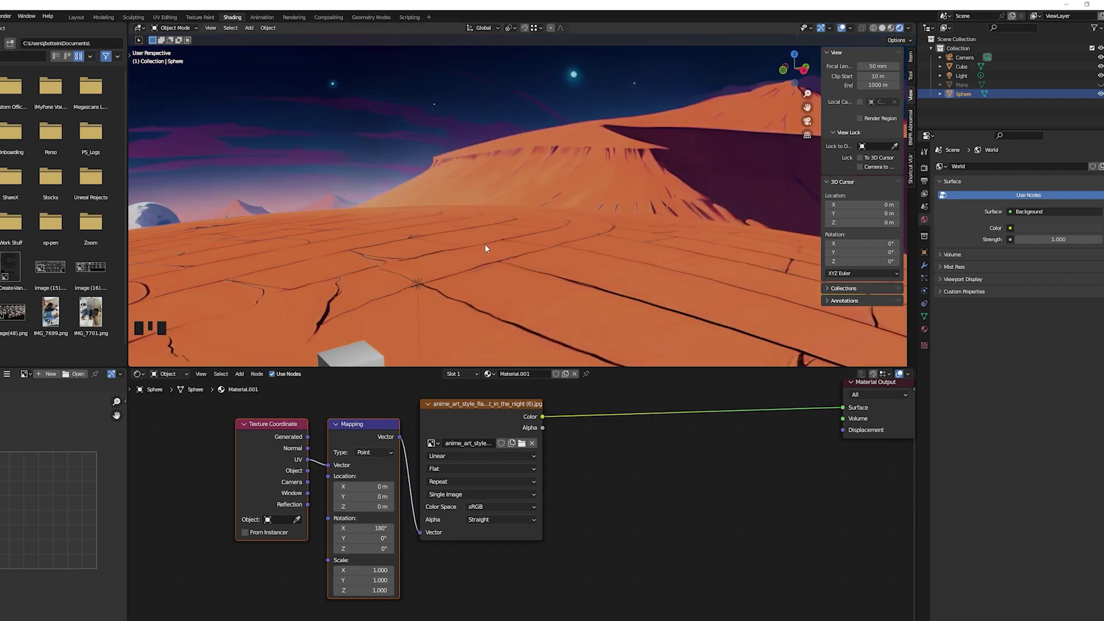
pyautogui.moveTo(485, 244); pyautogui.dragTo(516, 249, button='middle')
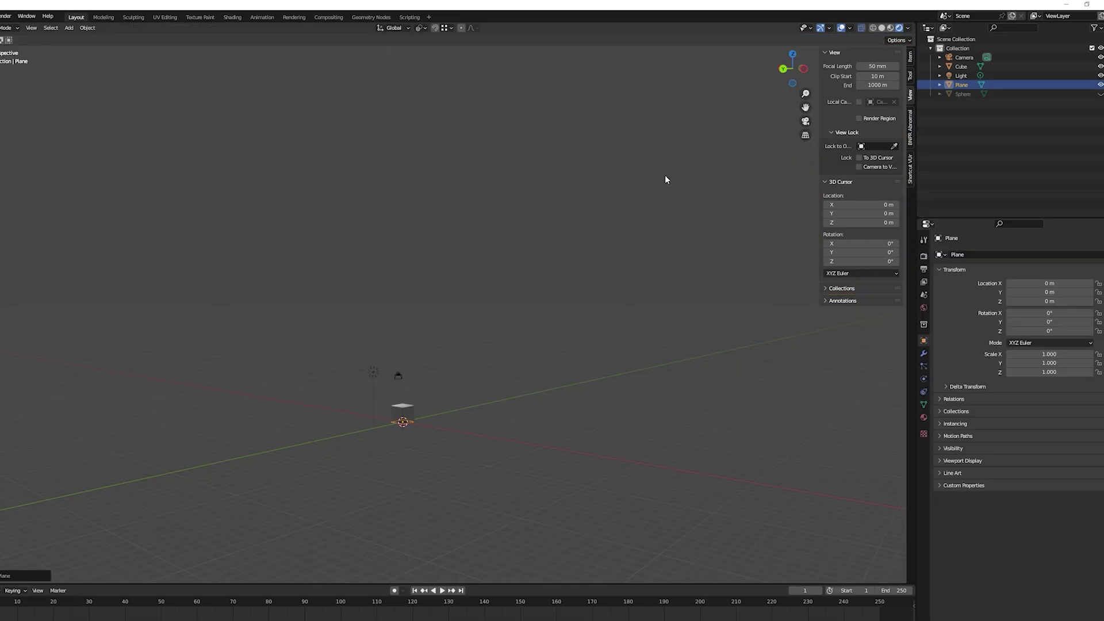
# Scale the ground plane out to the dome's edge.
pyautogui.press('s')
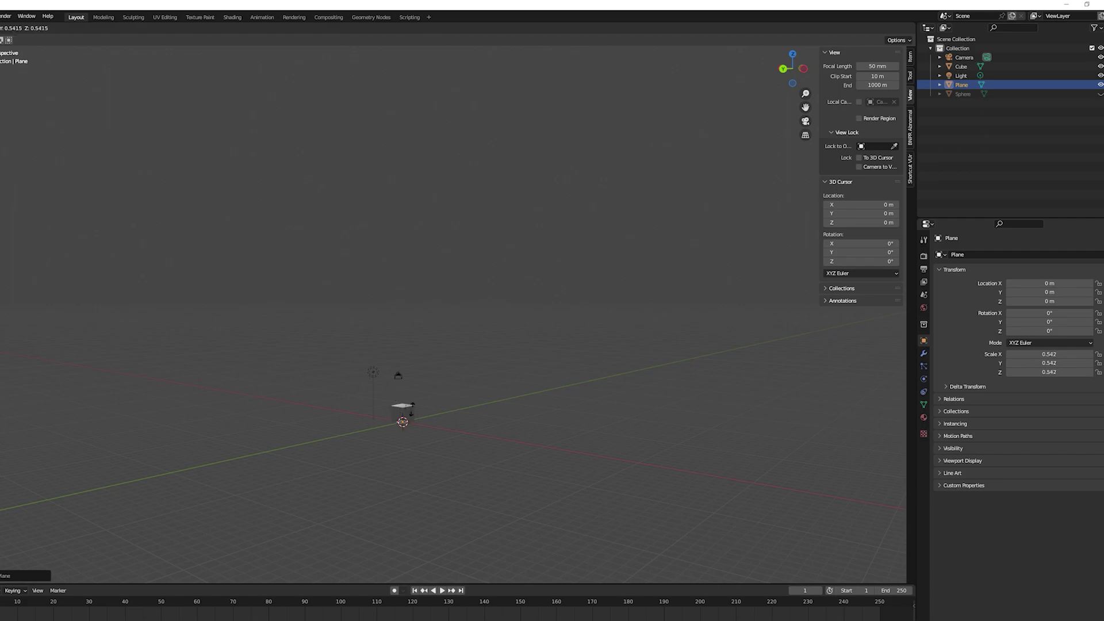
pyautogui.click(98, 180)
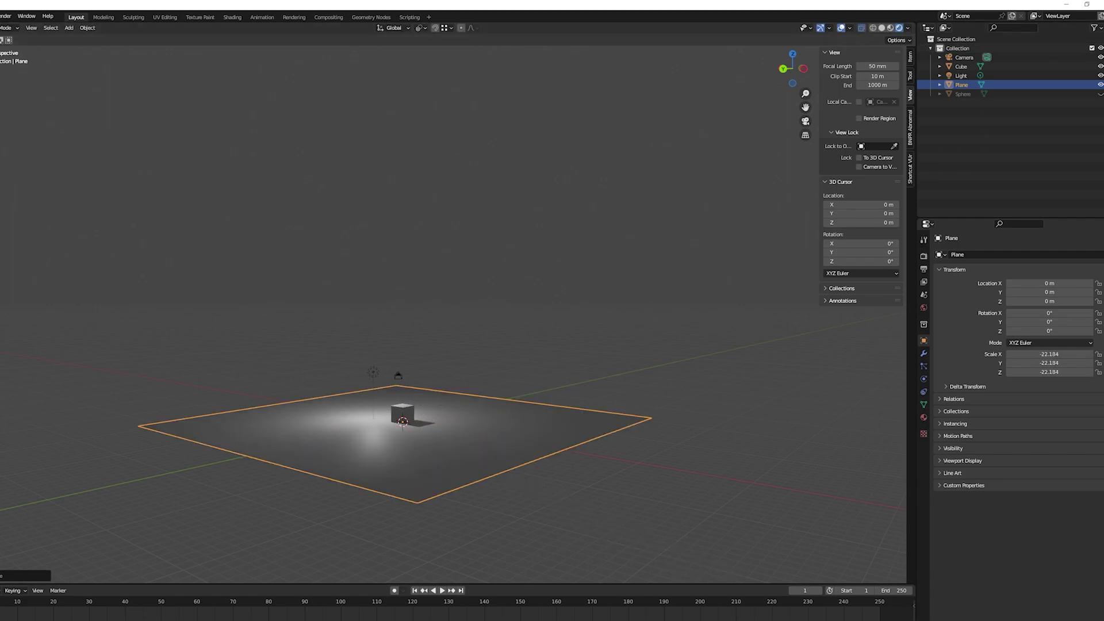
pyautogui.click(1100, 94)
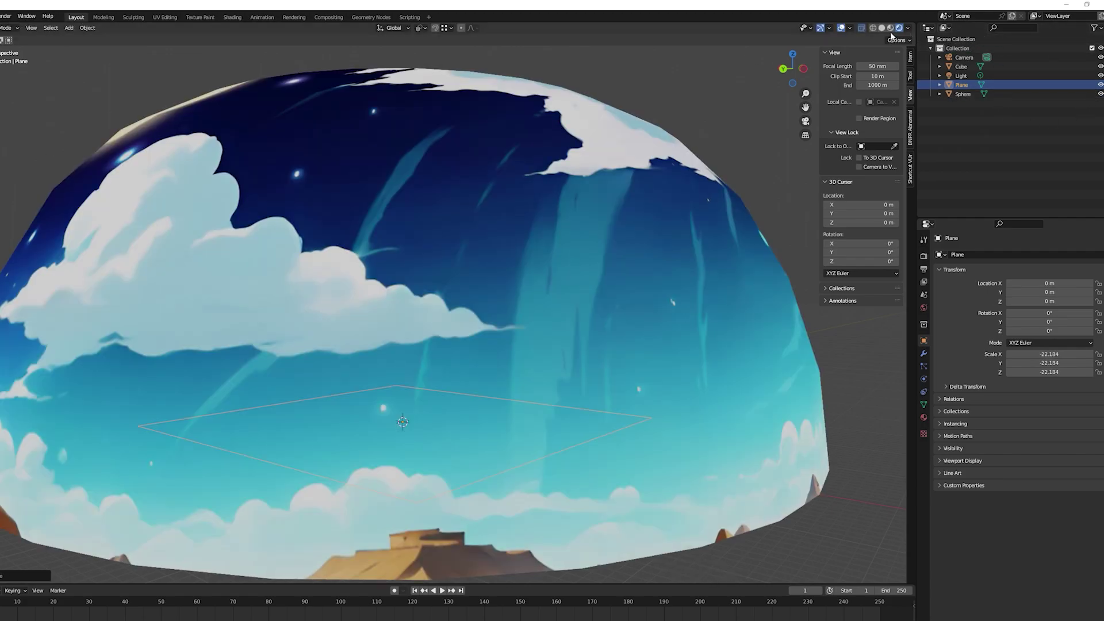
pyautogui.click(882, 29)
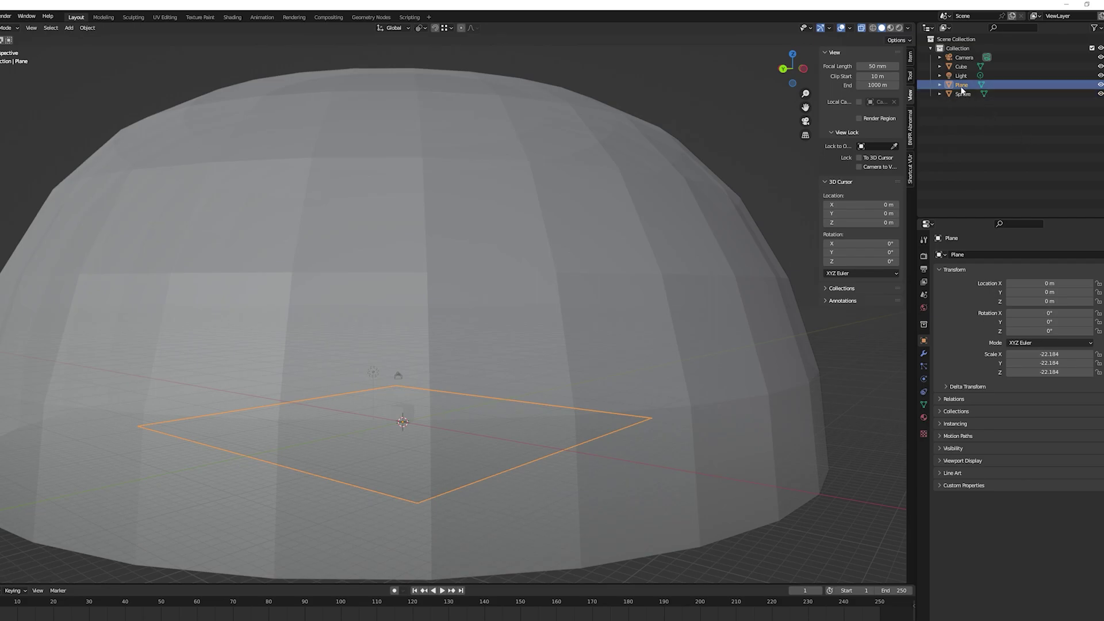
pyautogui.press('s')
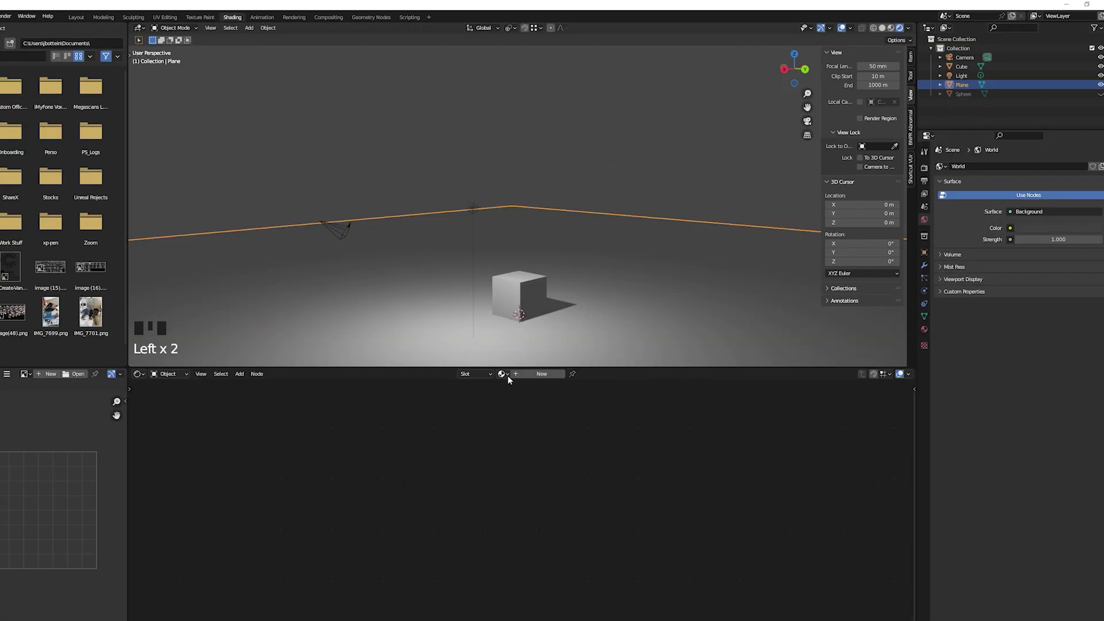
# Give the plane a single-user copy of Material.001 with Sphere projection and Rotation X 0°.
pyautogui.click(502, 374)
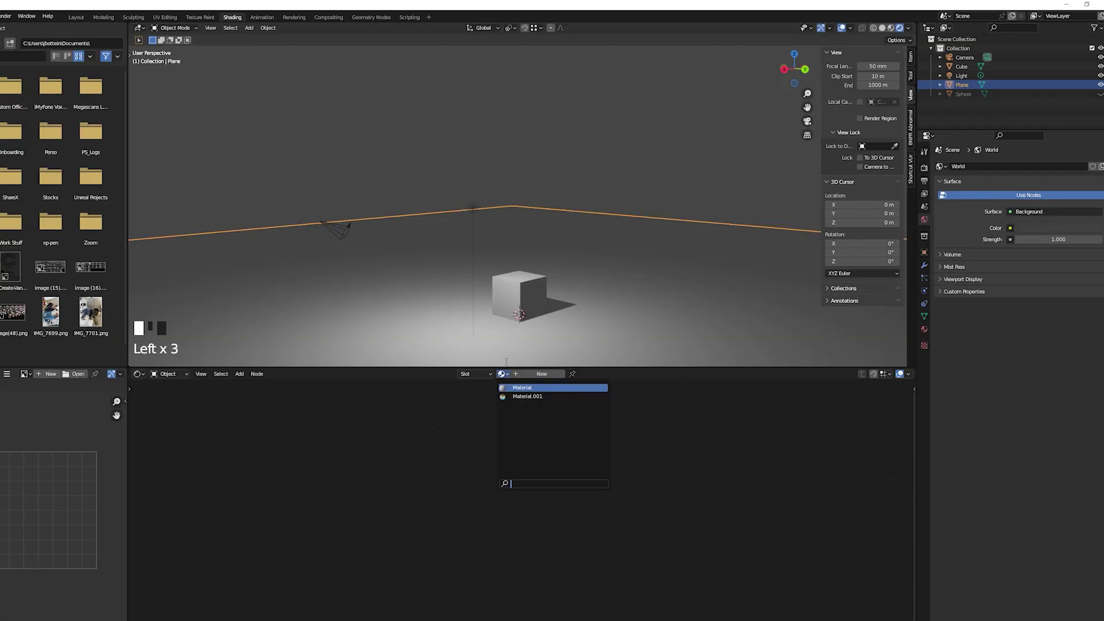
pyautogui.click(525, 396)
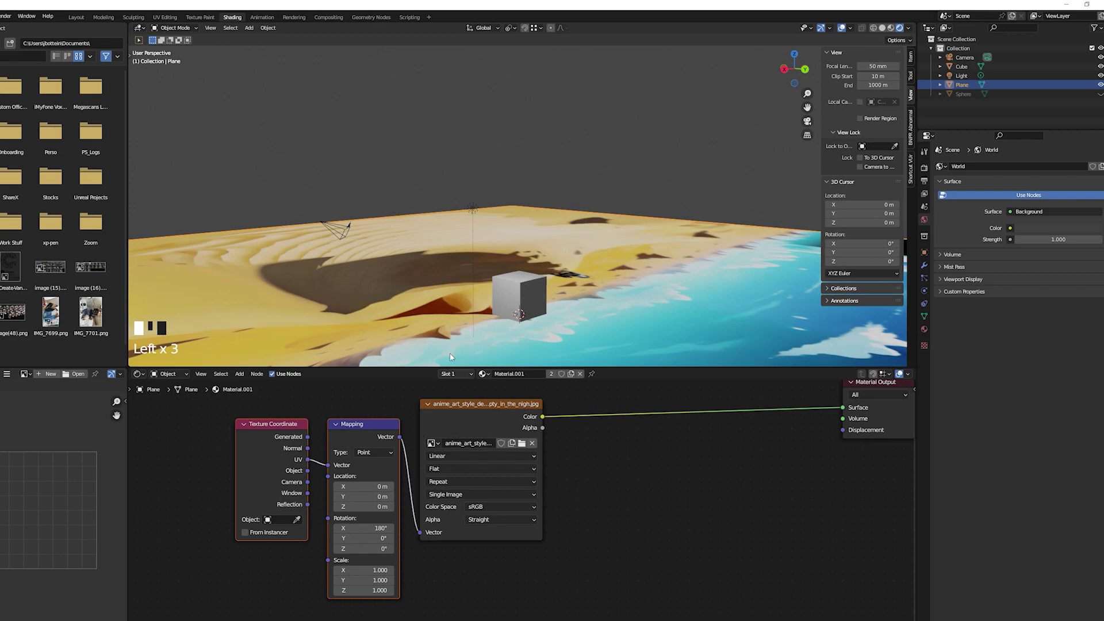
pyautogui.scroll(-2, 450, 296)
pyautogui.click(554, 374)
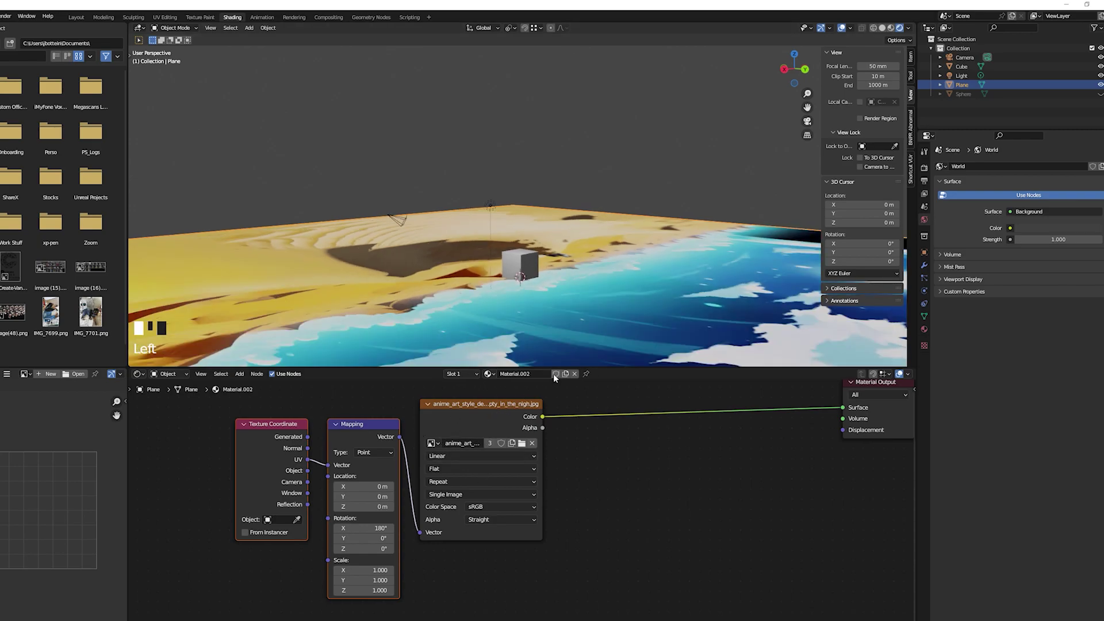
pyautogui.click(461, 469)
pyautogui.click(447, 505)
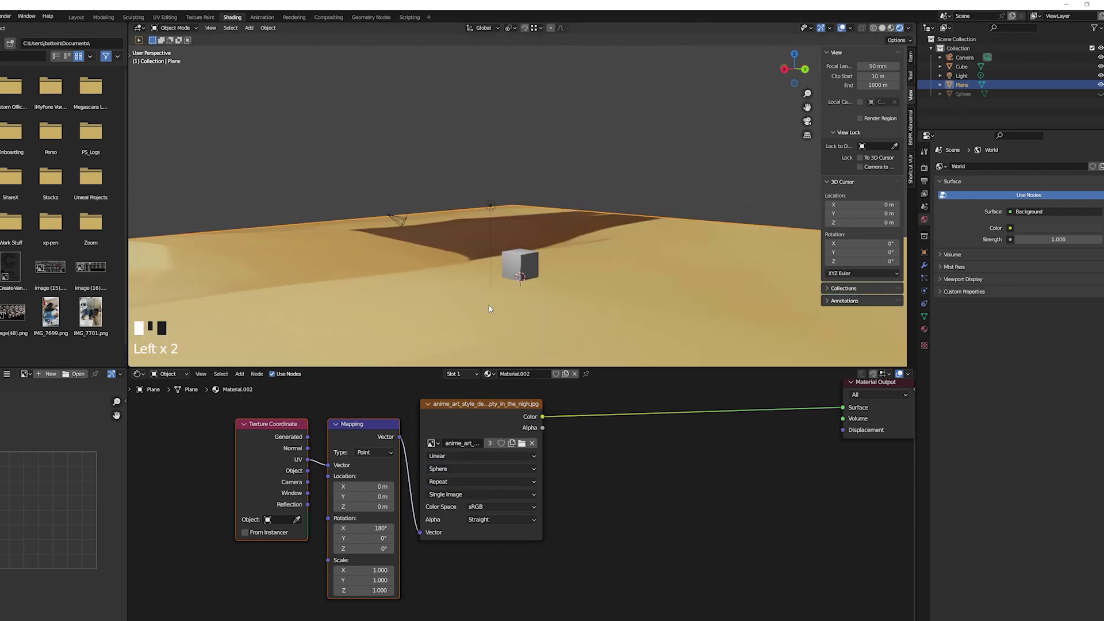
pyautogui.moveTo(380, 528); pyautogui.dragTo(364, 528)
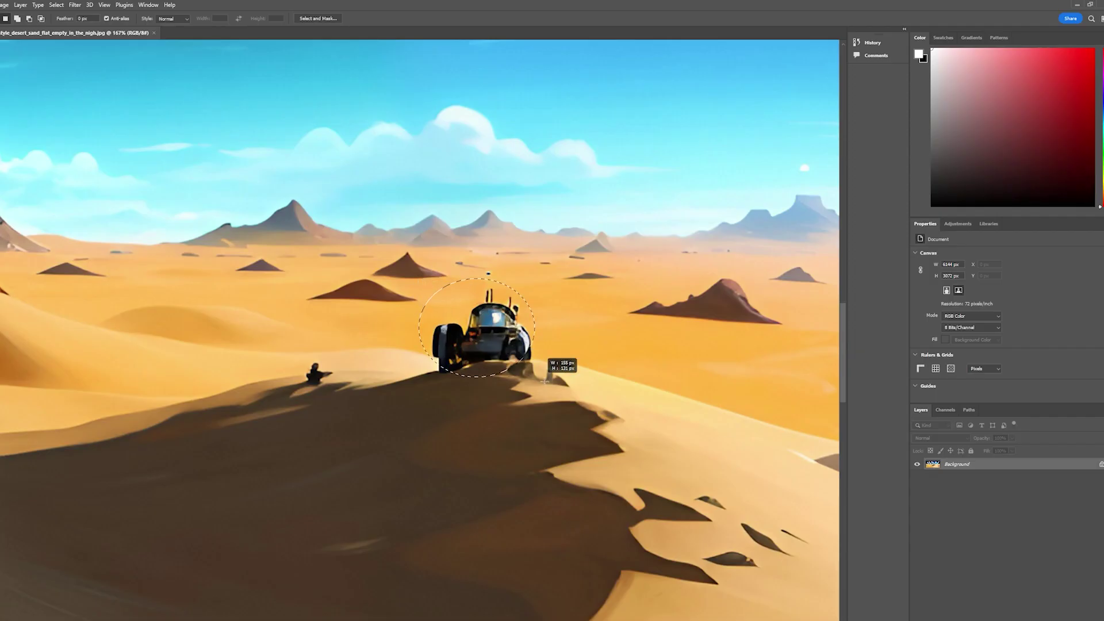
# Erase the vehicle from the desert image with Content-Aware Fill.
pyautogui.moveTo(544, 382); pyautogui.dragTo(543, 397)
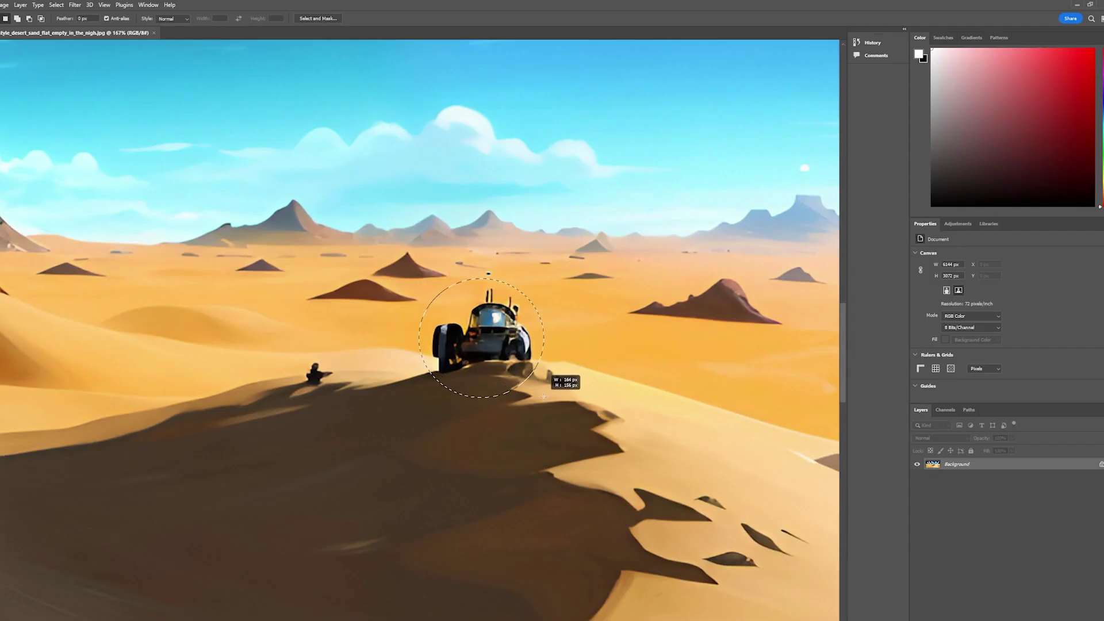
pyautogui.rightClick(496, 349)
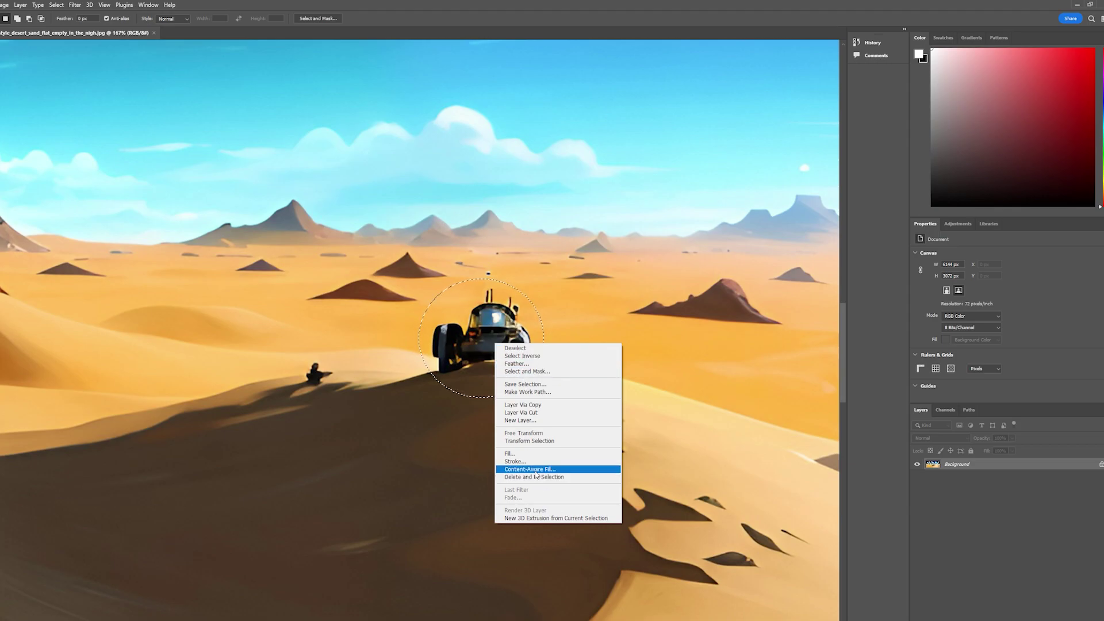
pyautogui.click(536, 470)
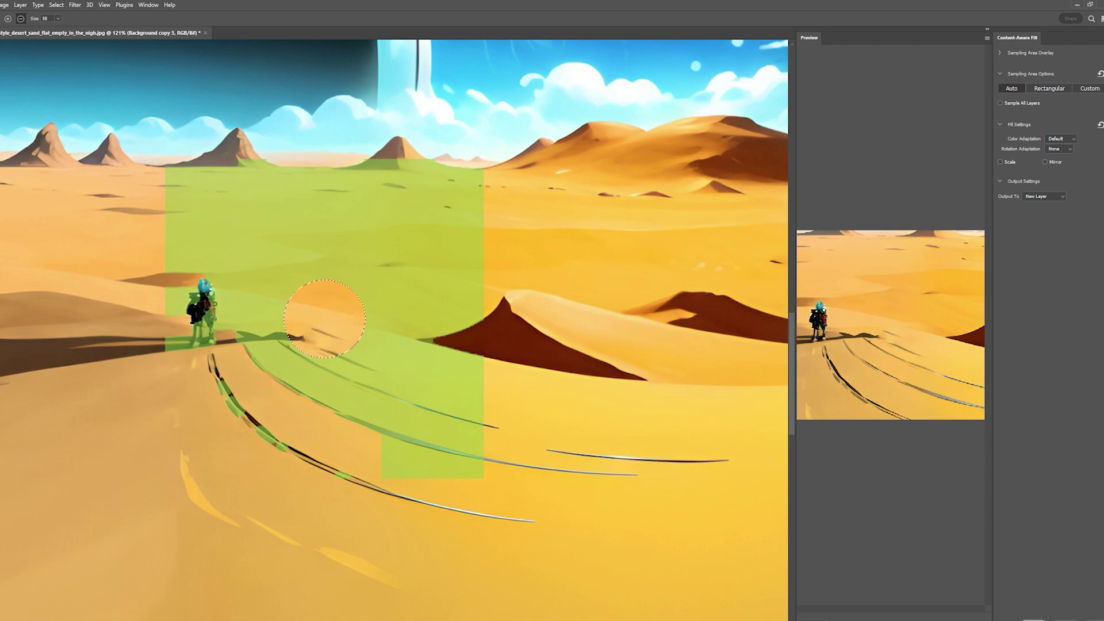
# Content-Aware Fill the left character onto a new layer and export the cleaned image.
pyautogui.moveTo(176, 273); pyautogui.dragTo(234, 355)
pyautogui.rightClick(210, 311)
pyautogui.click(271, 406)
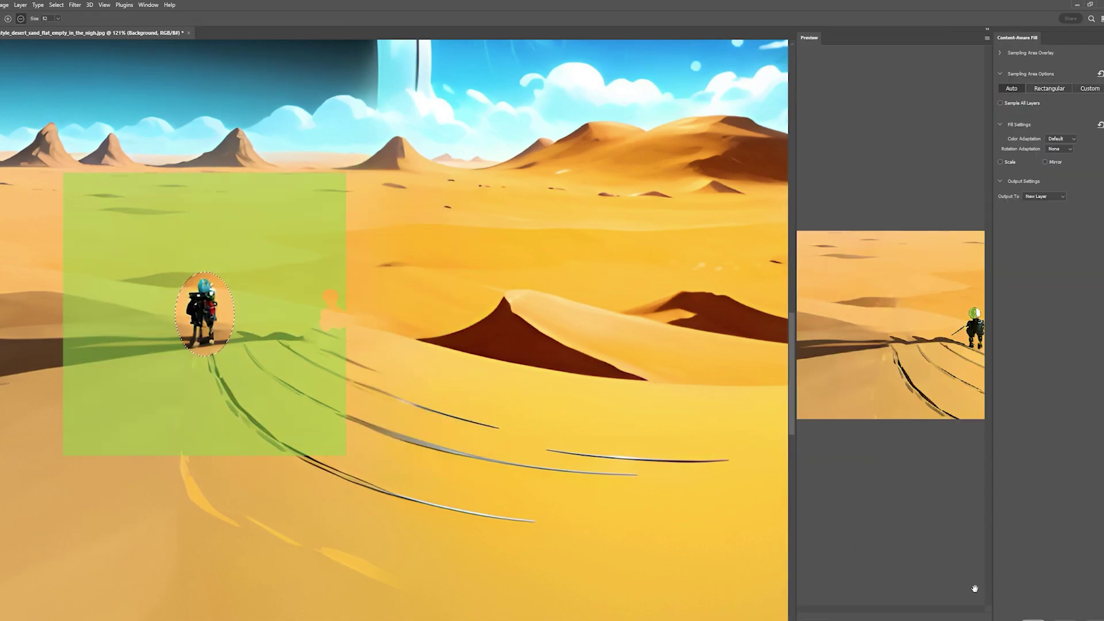
pyautogui.click(961, 567)
pyautogui.click(103, 179)
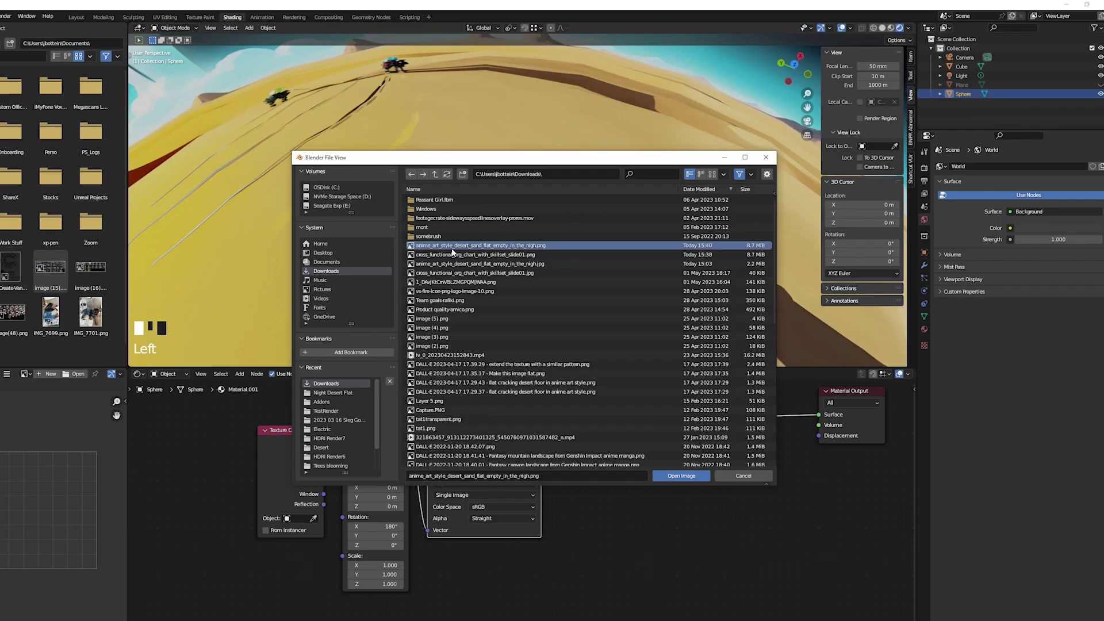
# Load the cleaned desert PNG into the dome's Image Texture and inspect the dunes.
pyautogui.doubleClick(453, 248)
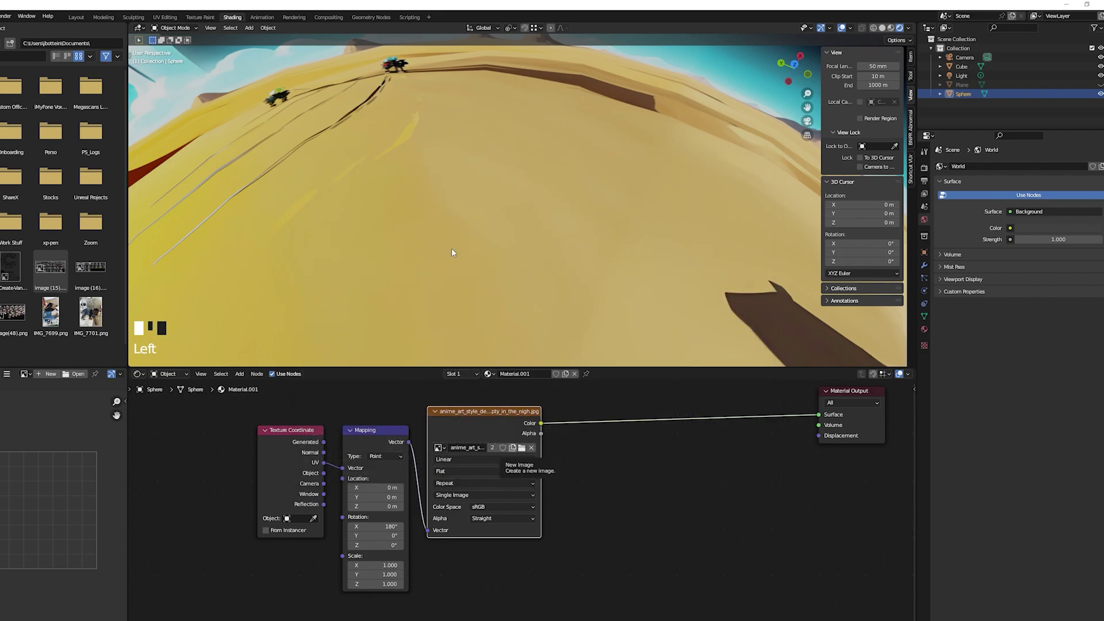
pyautogui.moveTo(451, 249); pyautogui.dragTo(440, 218, button='middle')
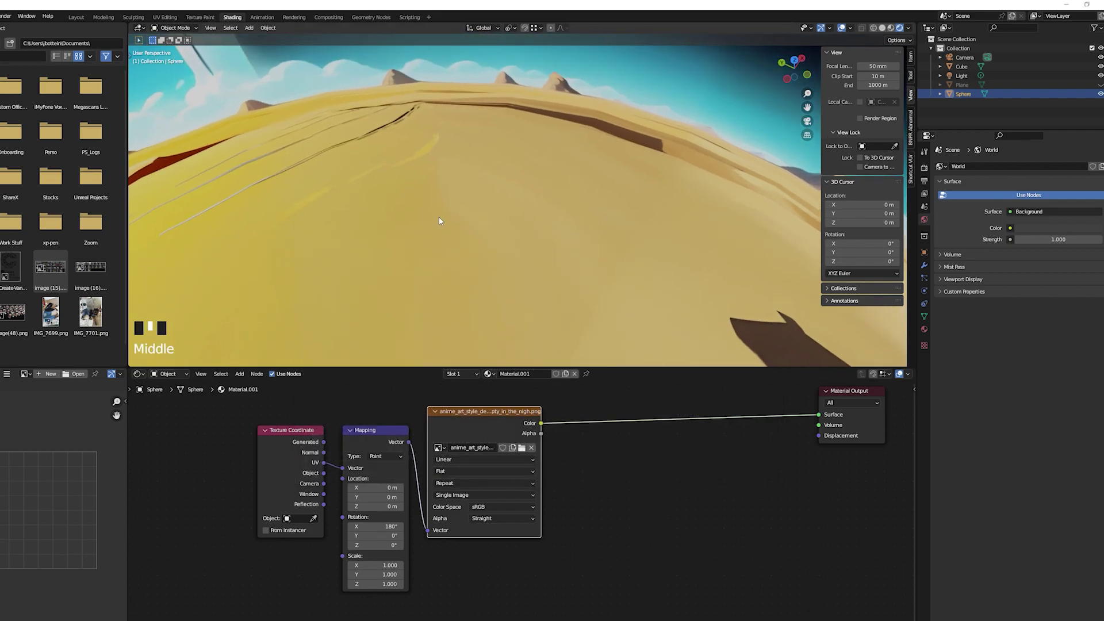
pyautogui.moveTo(433, 181)
pyautogui.keyDown('shift'); pyautogui.mouseDown(button='middle')
pyautogui.moveTo(446, 246)
pyautogui.moveTo(502, 263)
pyautogui.moveTo(429, 256)
pyautogui.moveTo(443, 265)
pyautogui.mouseUp(button='middle'); pyautogui.keyUp('shift')
pyautogui.scroll(3, 387, 176)
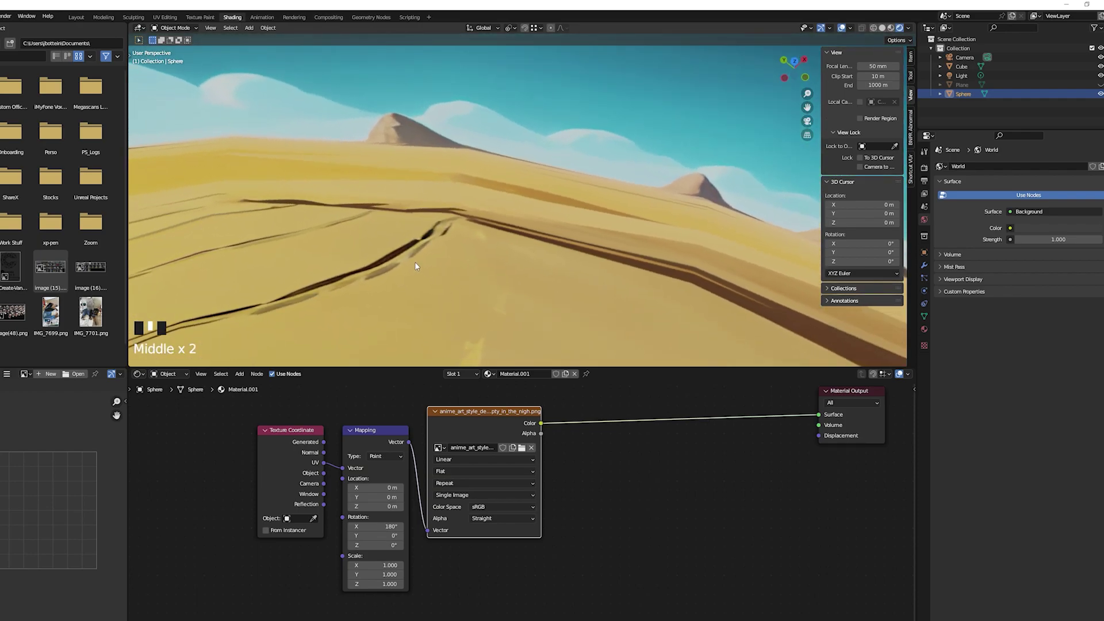